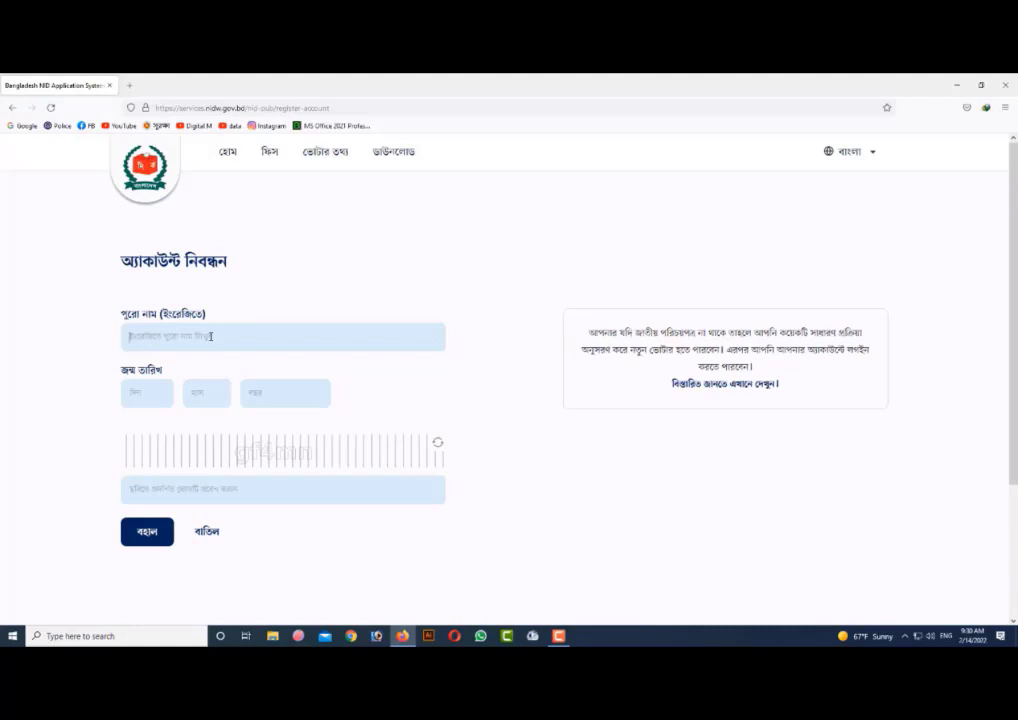
- Enter the applicant's date of birth as day, month and year
left_click(146, 394)
left_click(206, 391)
type("02")
left_click(303, 392)
type("2000")
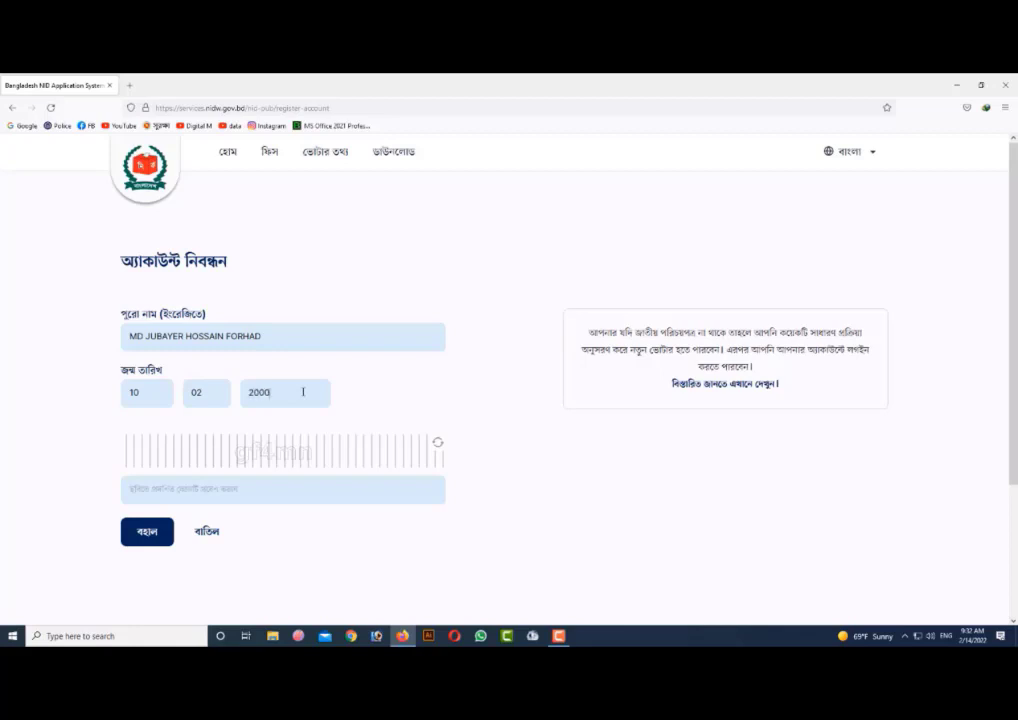
- Enter the captcha code shown in the image, submit the registration form and activate the mobile number field
left_click(242, 488)
type("gf4mn")
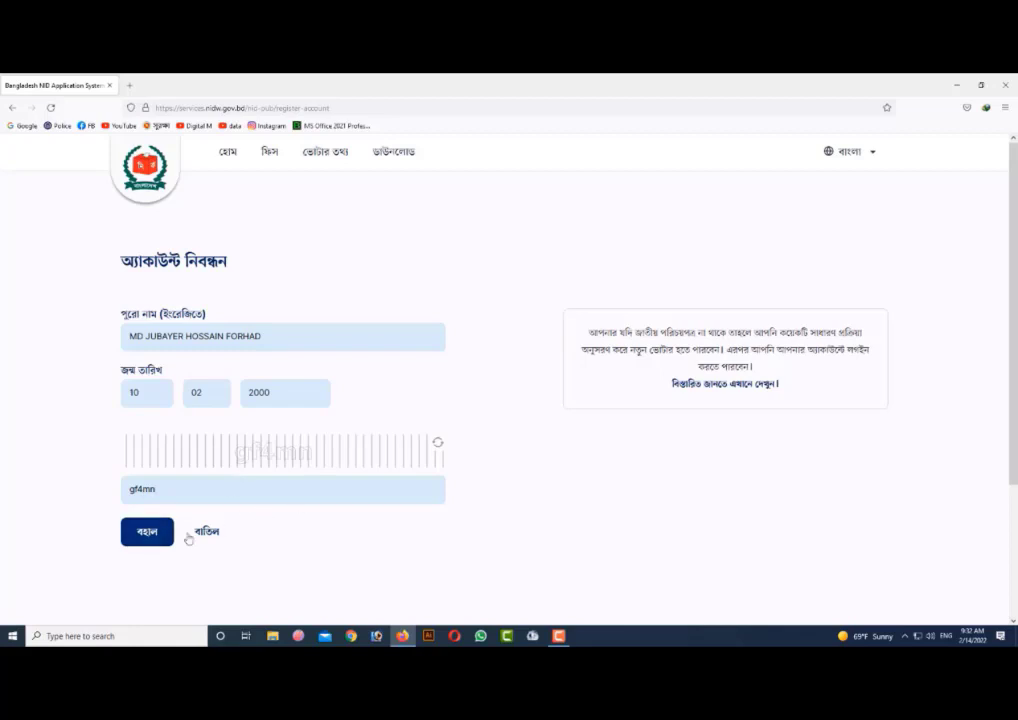
left_click(157, 537)
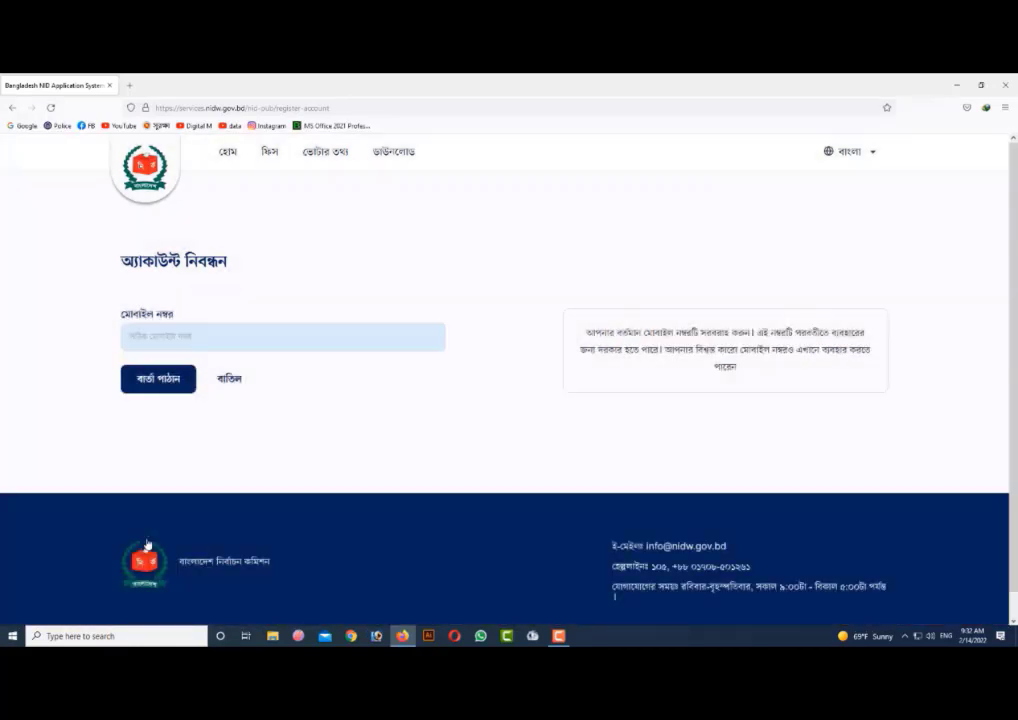
left_click(248, 340)
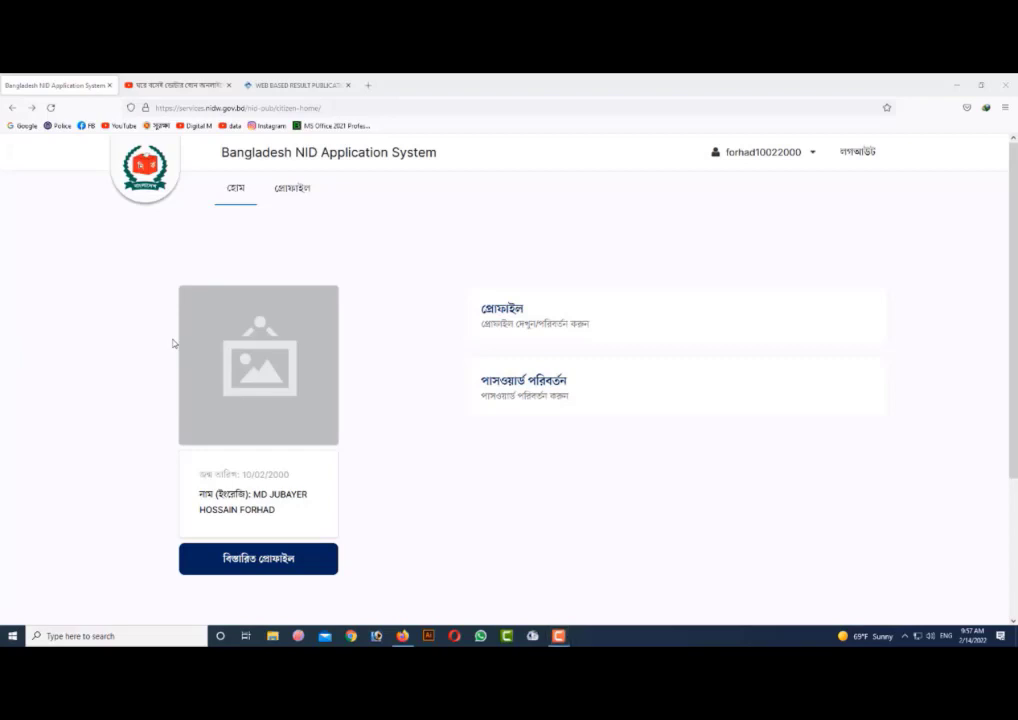
- Open the applicant's detailed profile and start editing it
left_click(295, 570)
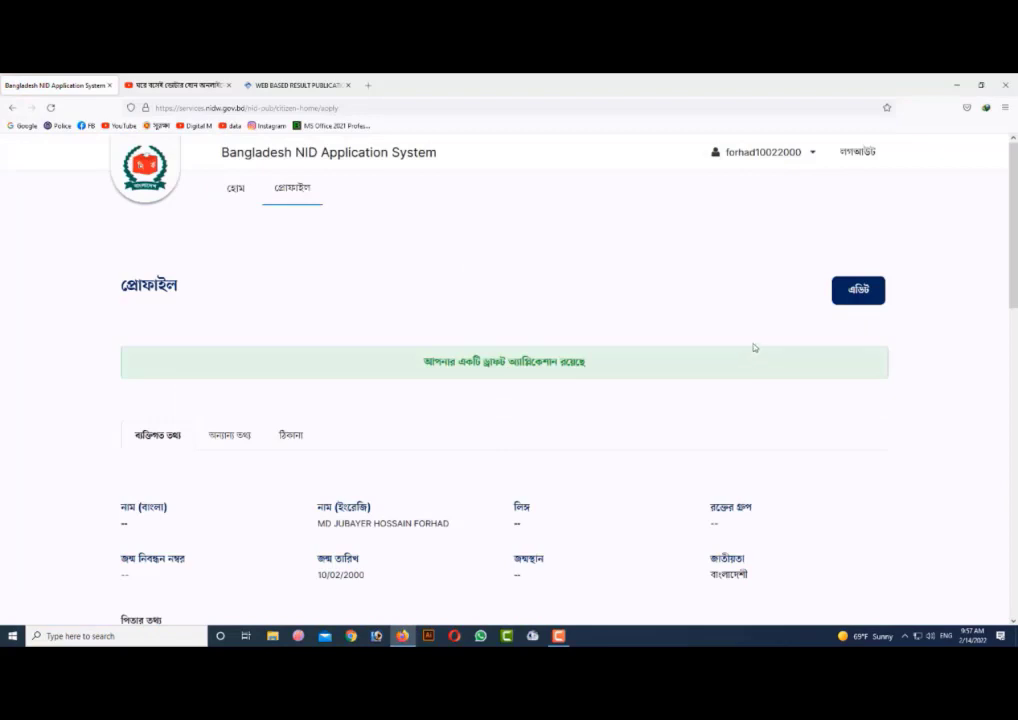
left_click(858, 295)
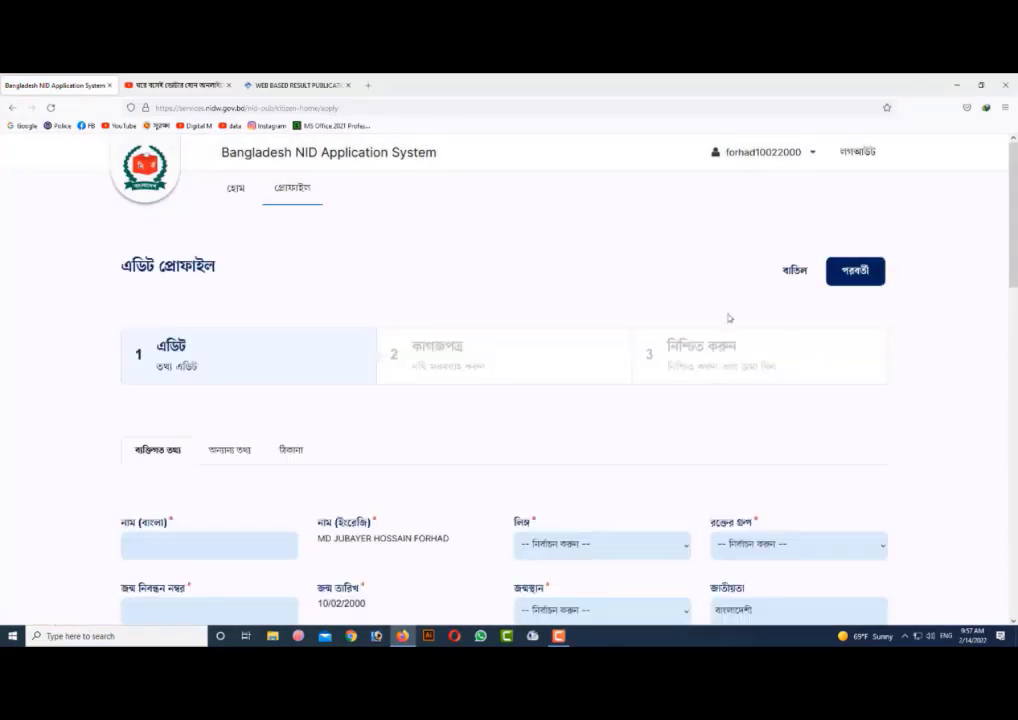
- Enter the applicant's full name in Bangla in the personal information
scroll(337, 457, "down", 3)
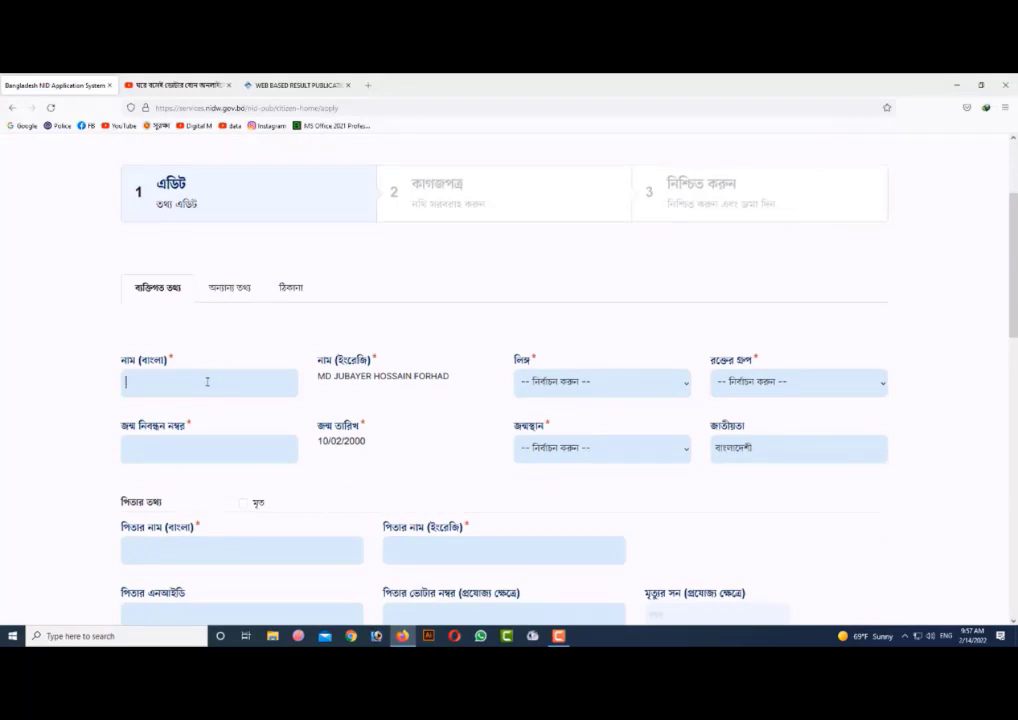
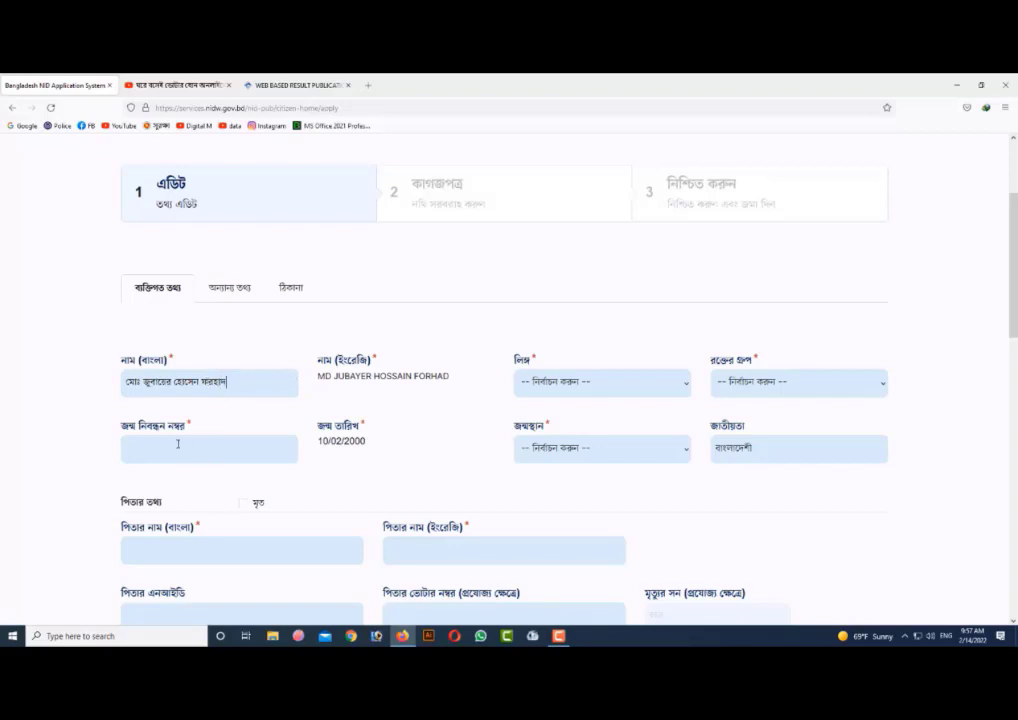
- Set the applicant's gender to পুরুষ and open the blood group options
left_click(682, 384)
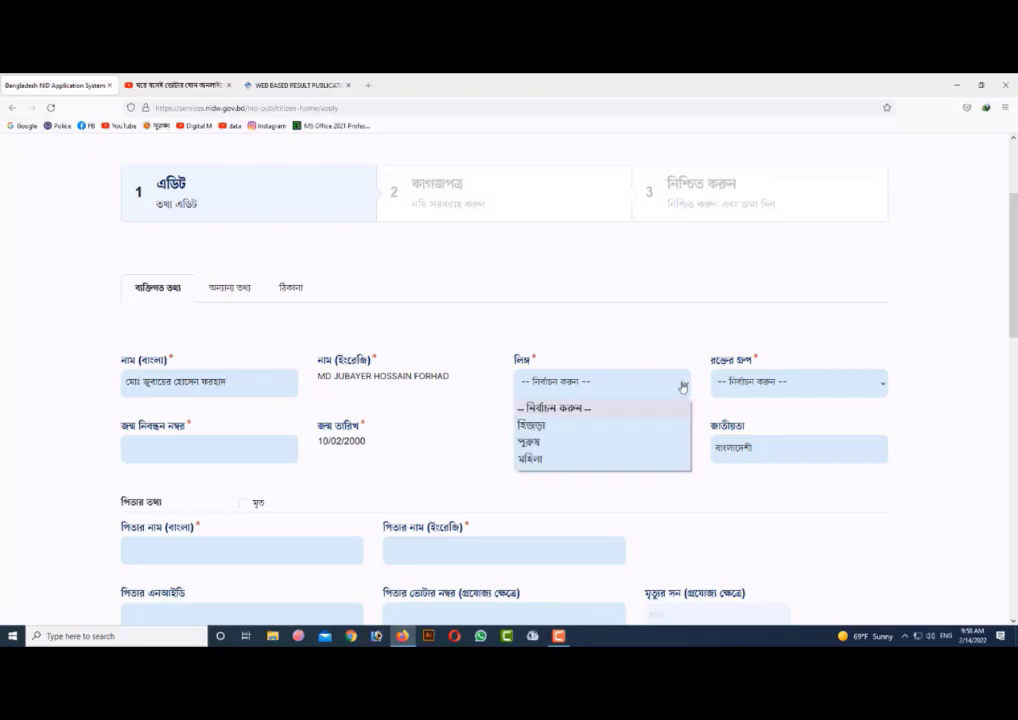
left_click(545, 442)
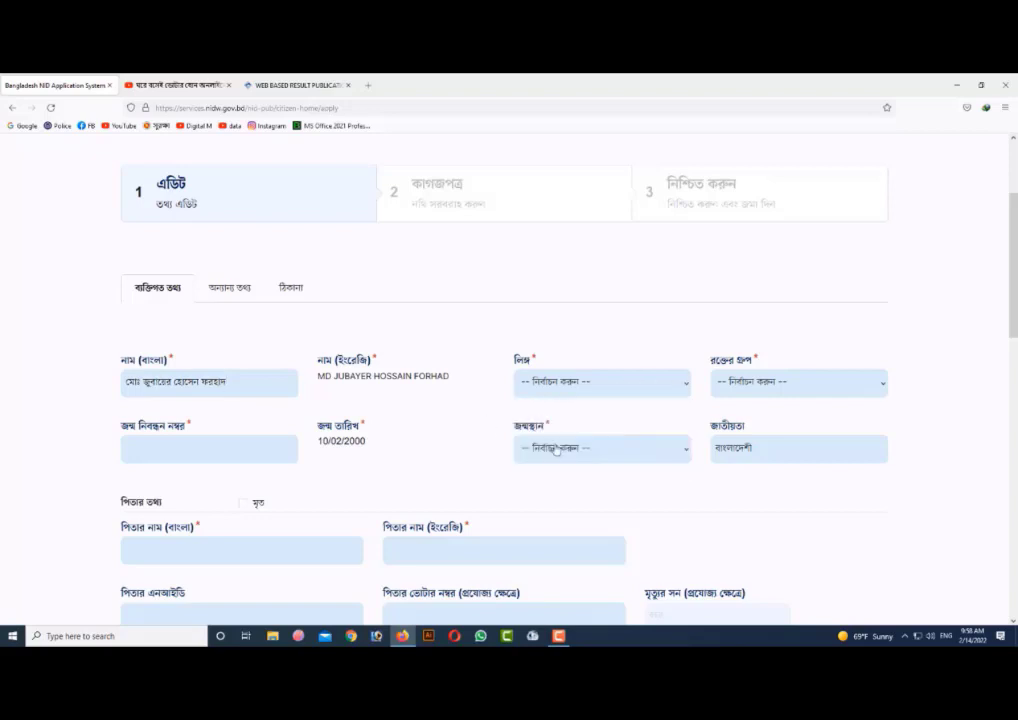
left_click(812, 389)
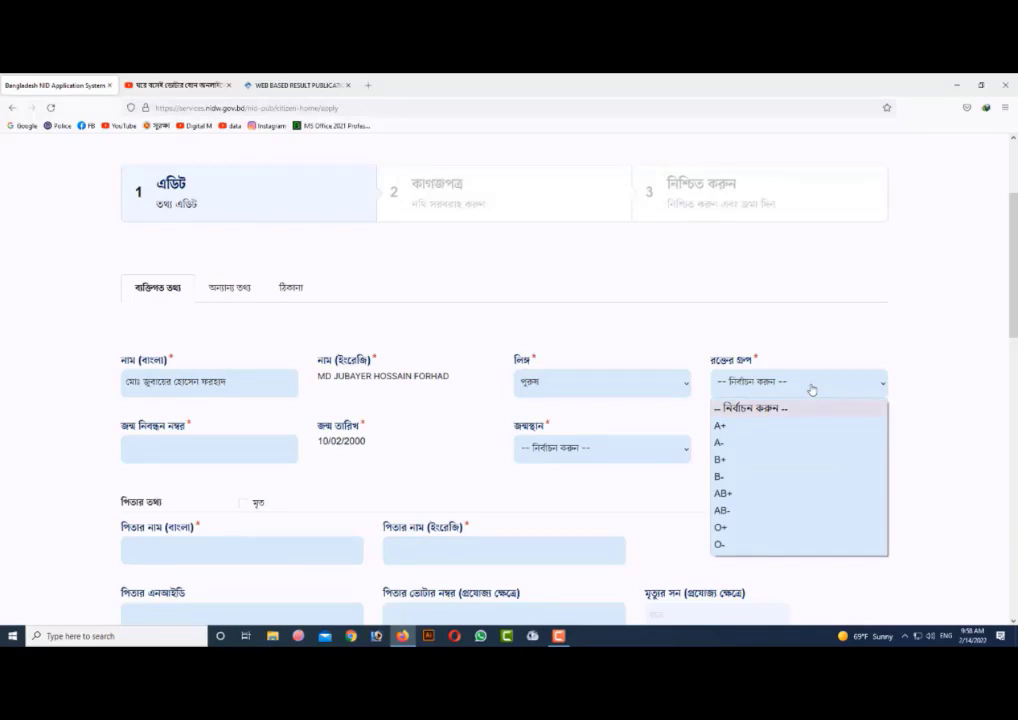
- Enter the applicant's birth registration number
left_click(182, 452)
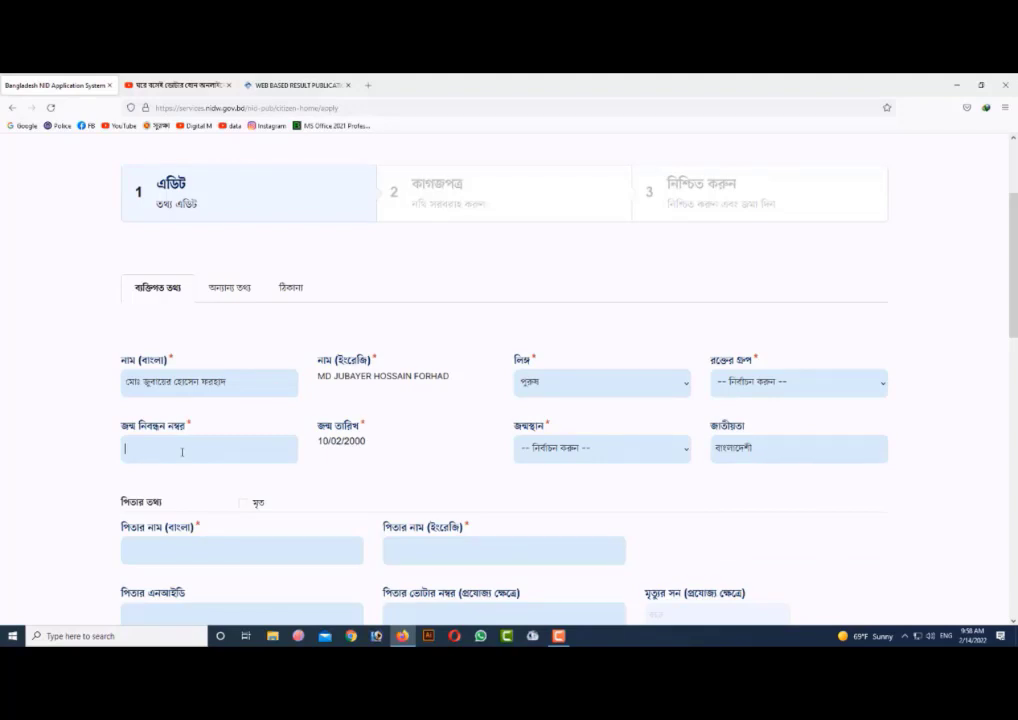
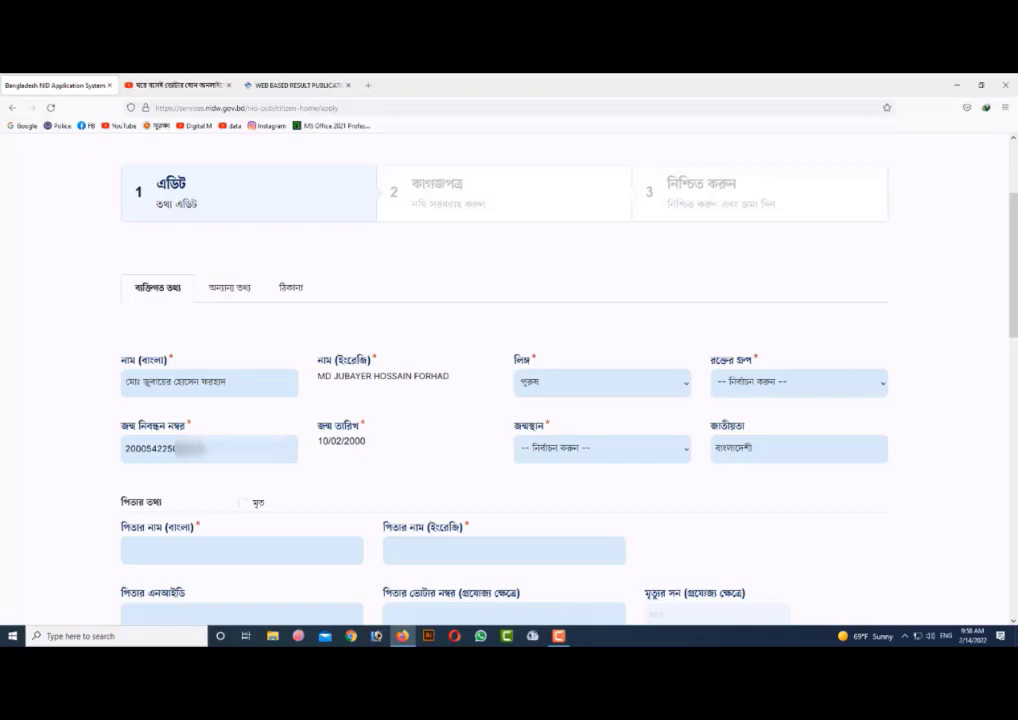
- Set the applicant's place of birth to মাদারীপুর
left_click(600, 452)
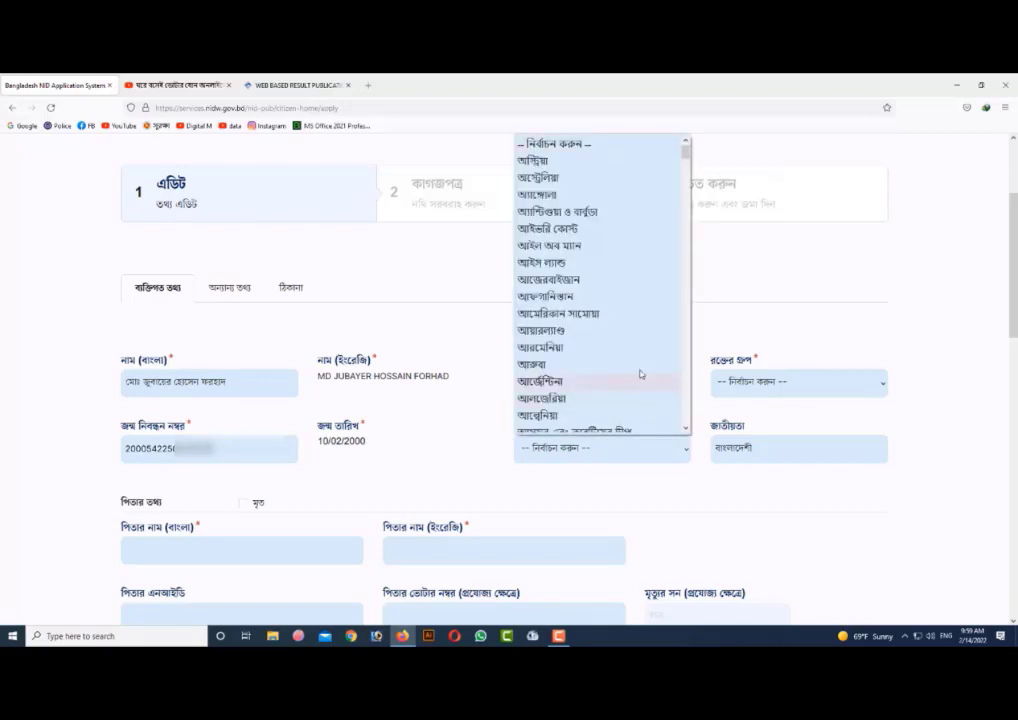
scroll(615, 321, "down", 12)
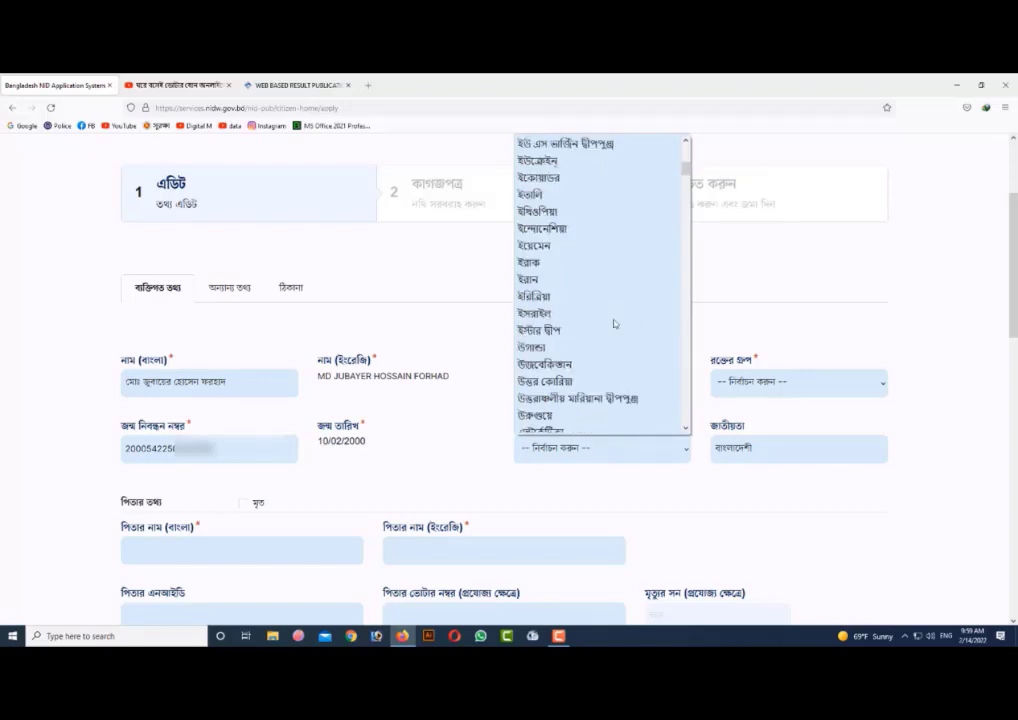
scroll(615, 321, "down", 6)
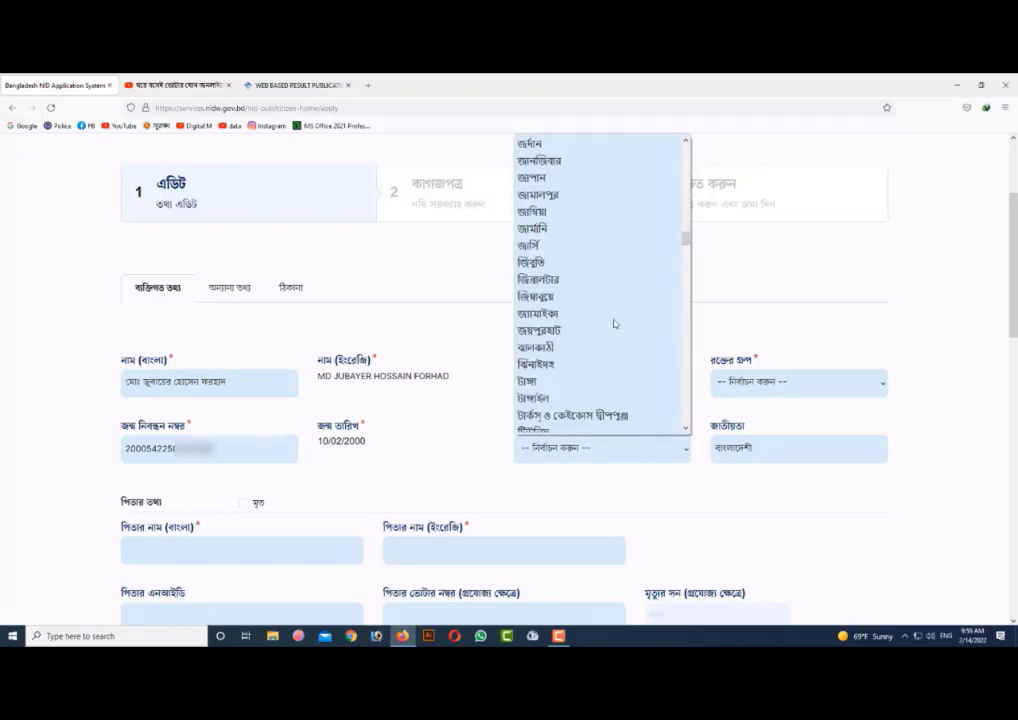
scroll(615, 323, "down", 12)
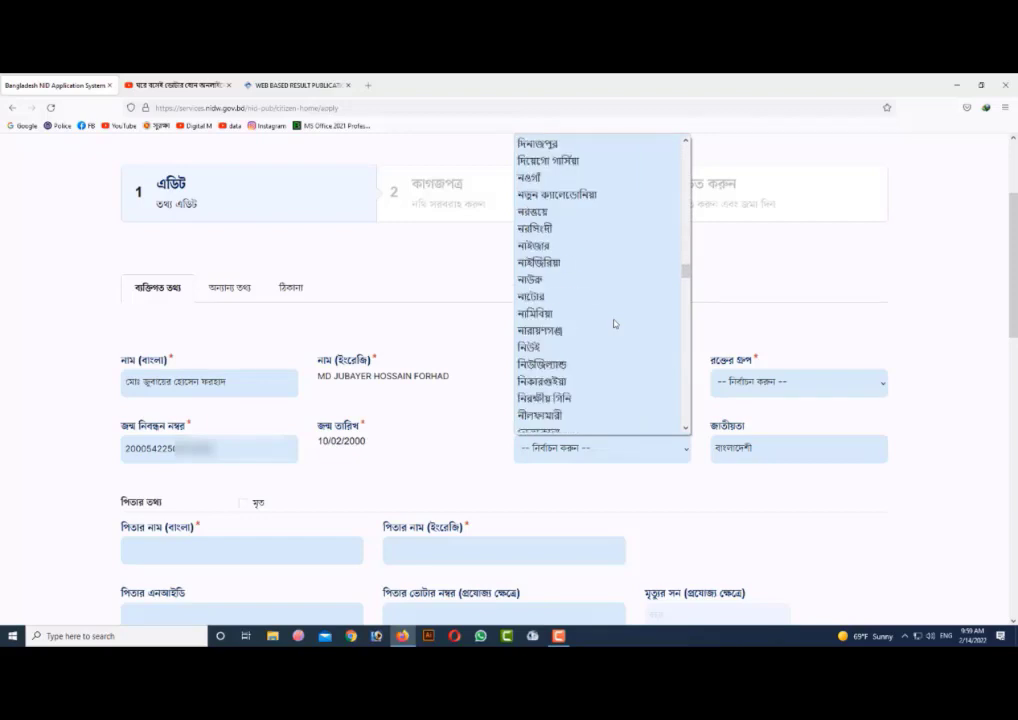
scroll(615, 323, "down", 10)
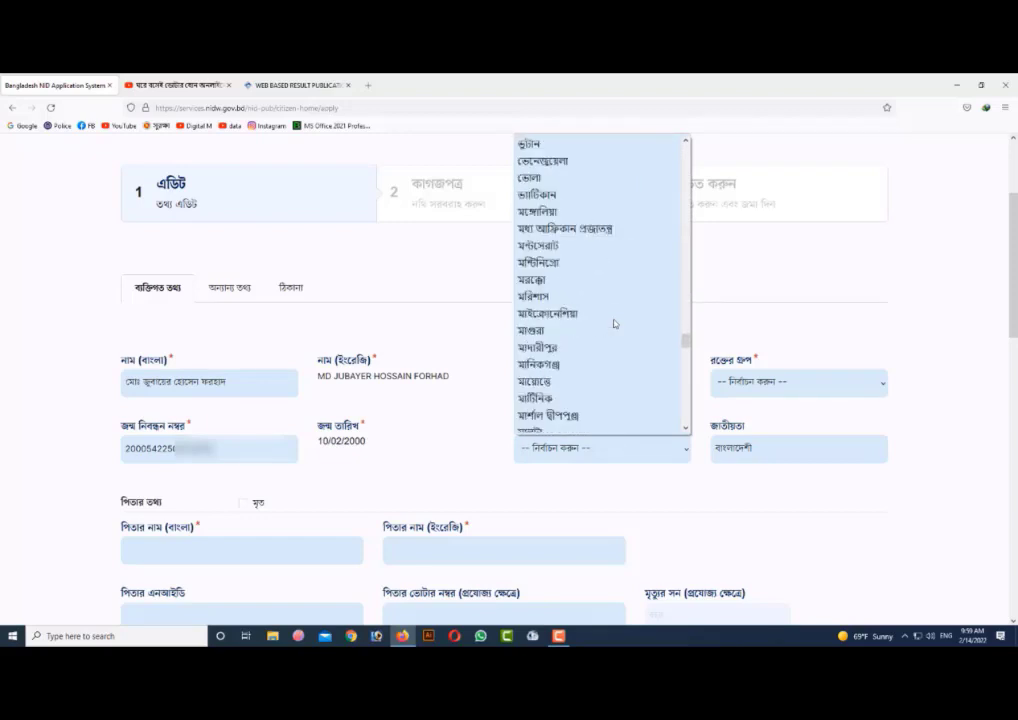
left_click(570, 352)
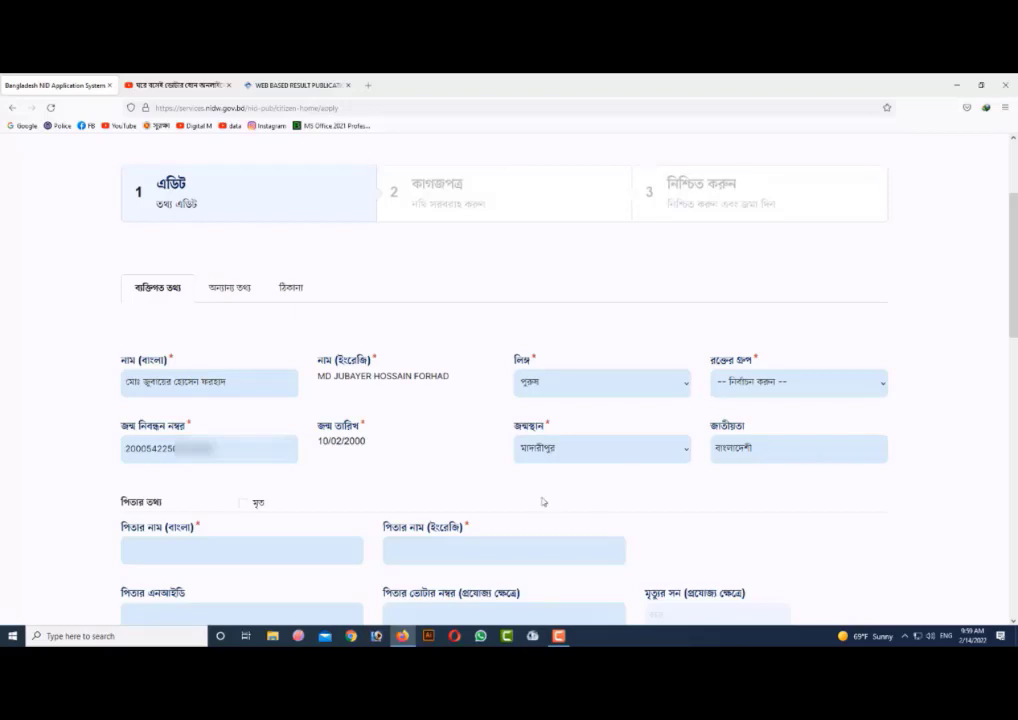
- Enter the father's name in Bangla in the father's information section
scroll(550, 495, "down", 3)
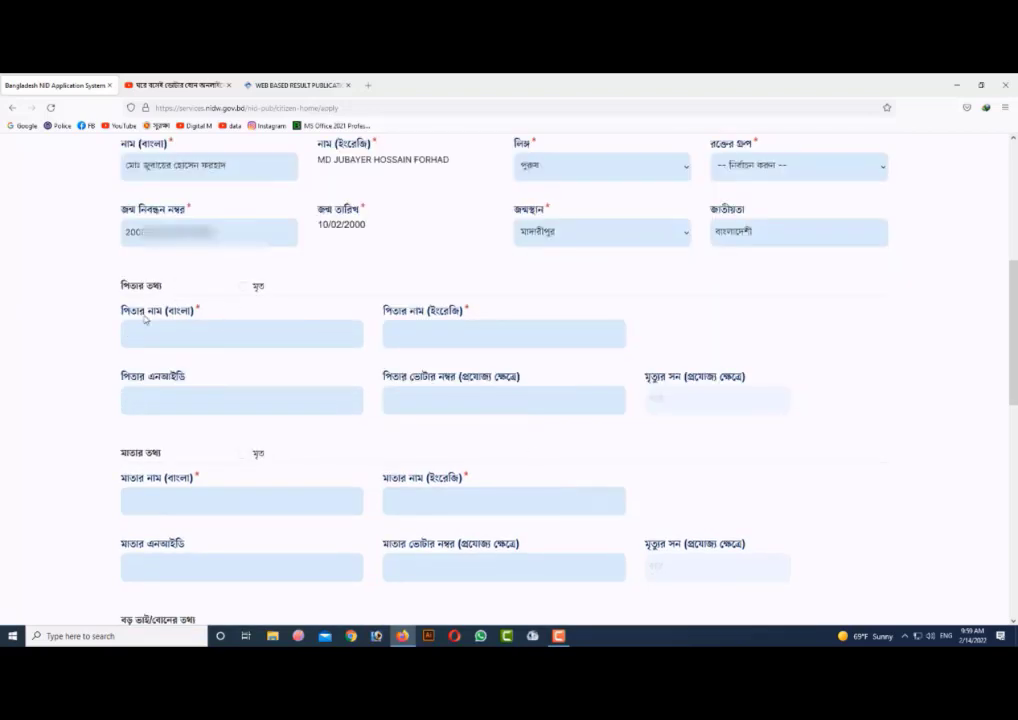
left_click(231, 338)
- Enter the father's national ID number
left_click(240, 402)
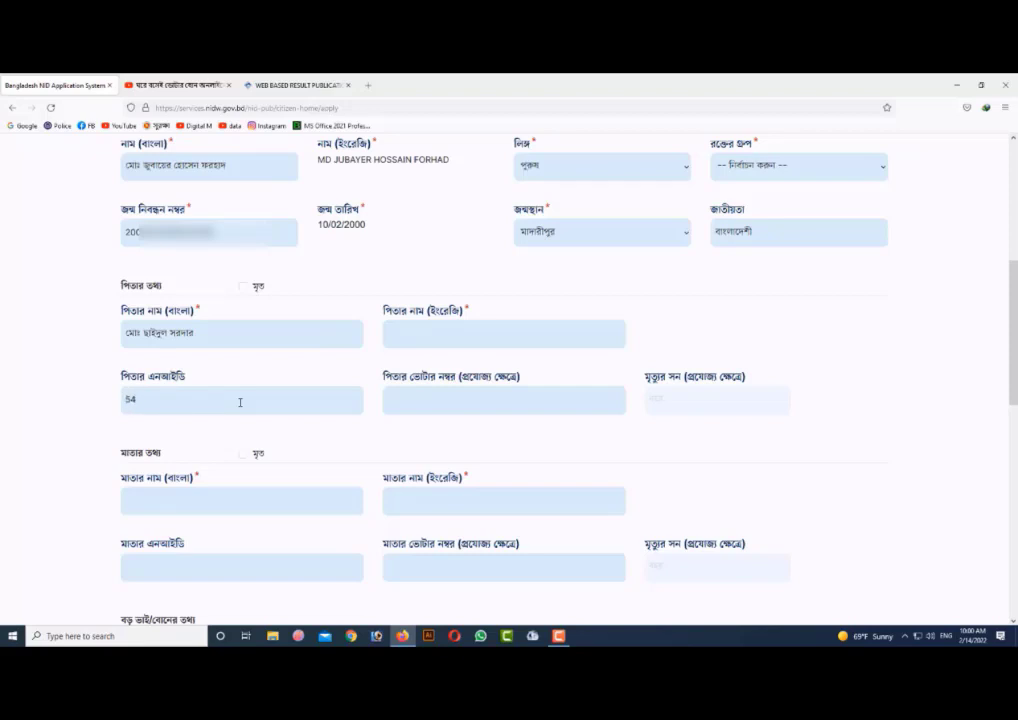
- Switch the Bijoy keyboard input mode to English for filling in the father's English name
left_click(445, 343)
left_click(905, 637)
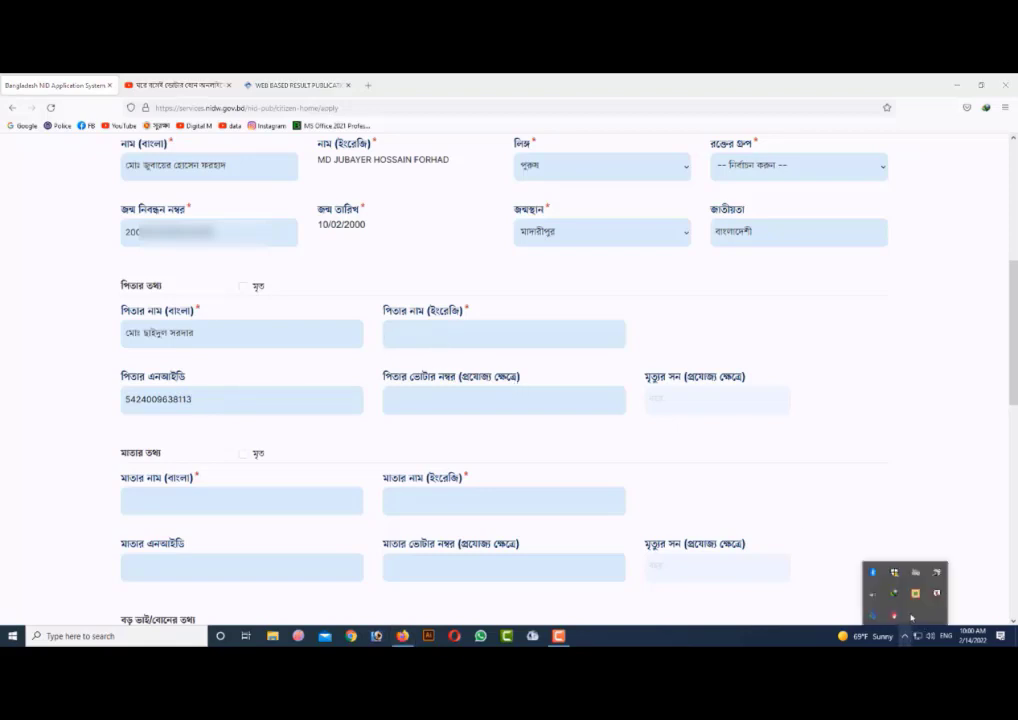
right_click(915, 593)
left_click(866, 555)
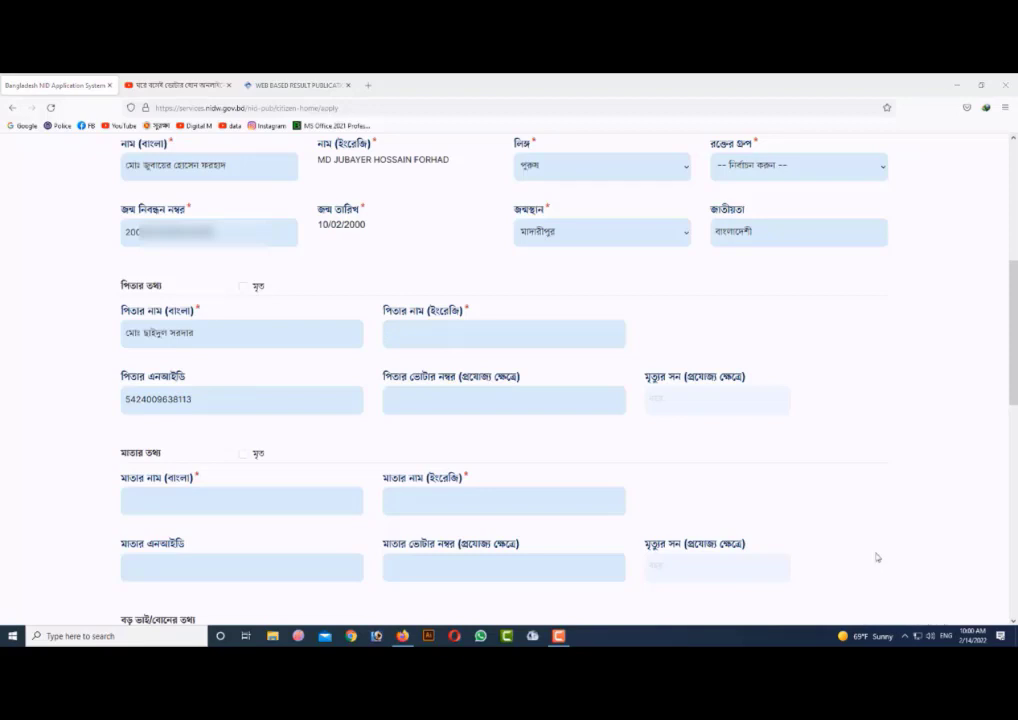
- Enter the father's name in English capital letters
left_click(436, 336)
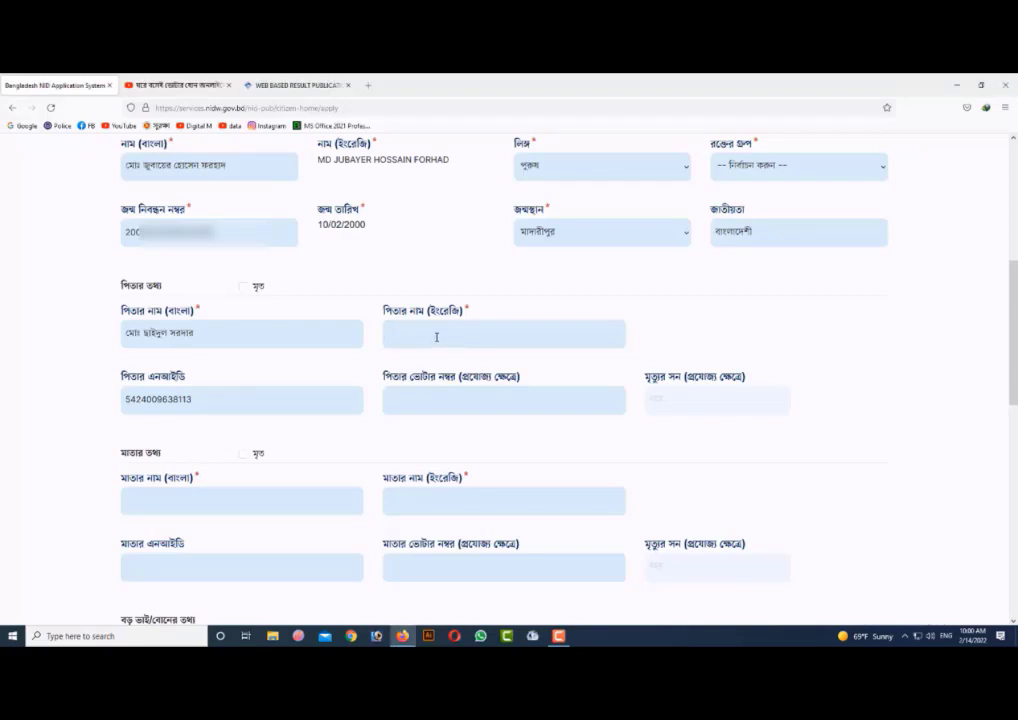
type("m")
key("BackSpace")
- Switch the Bijoy keyboard input mode to Unicode for filling in the mother's Bangla name
scroll(413, 479, "down", 2)
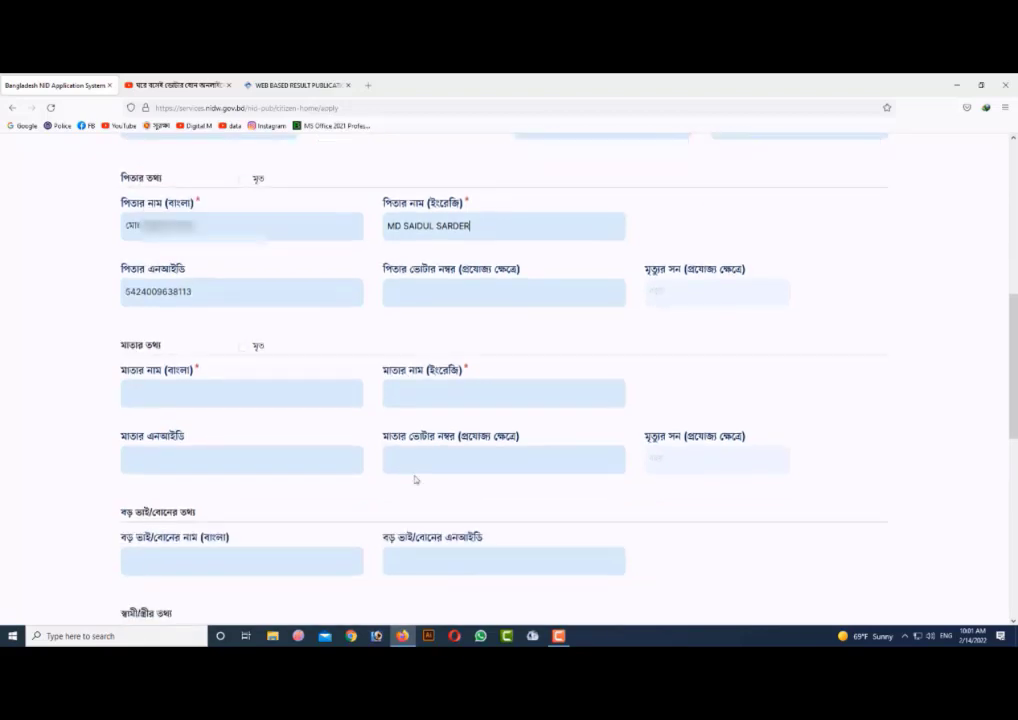
left_click(217, 397)
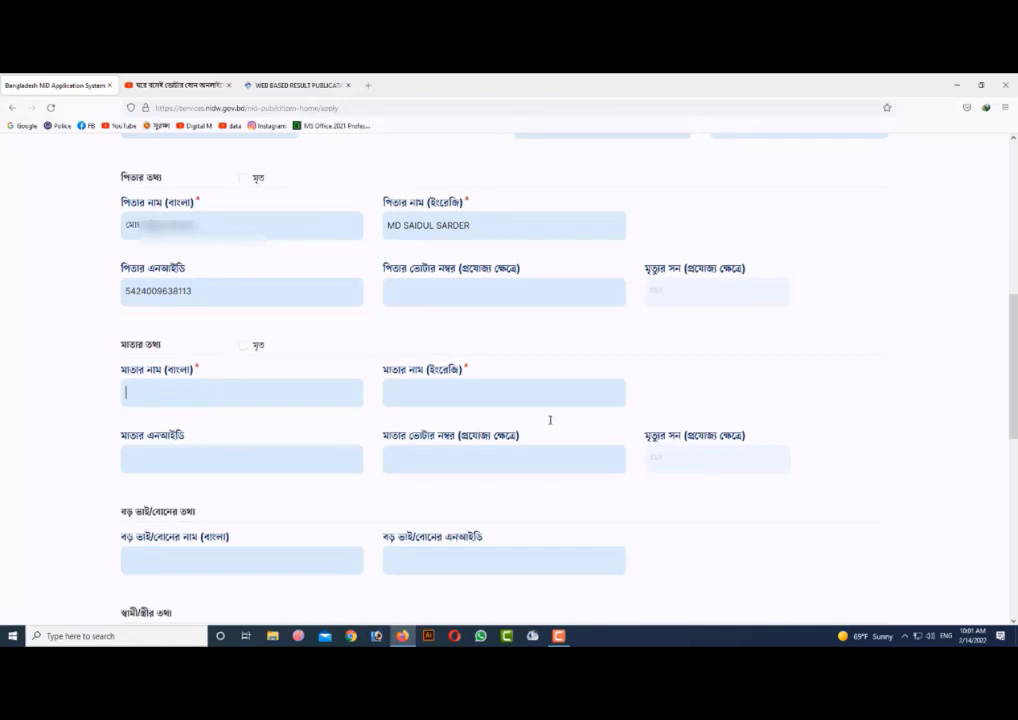
left_click(906, 636)
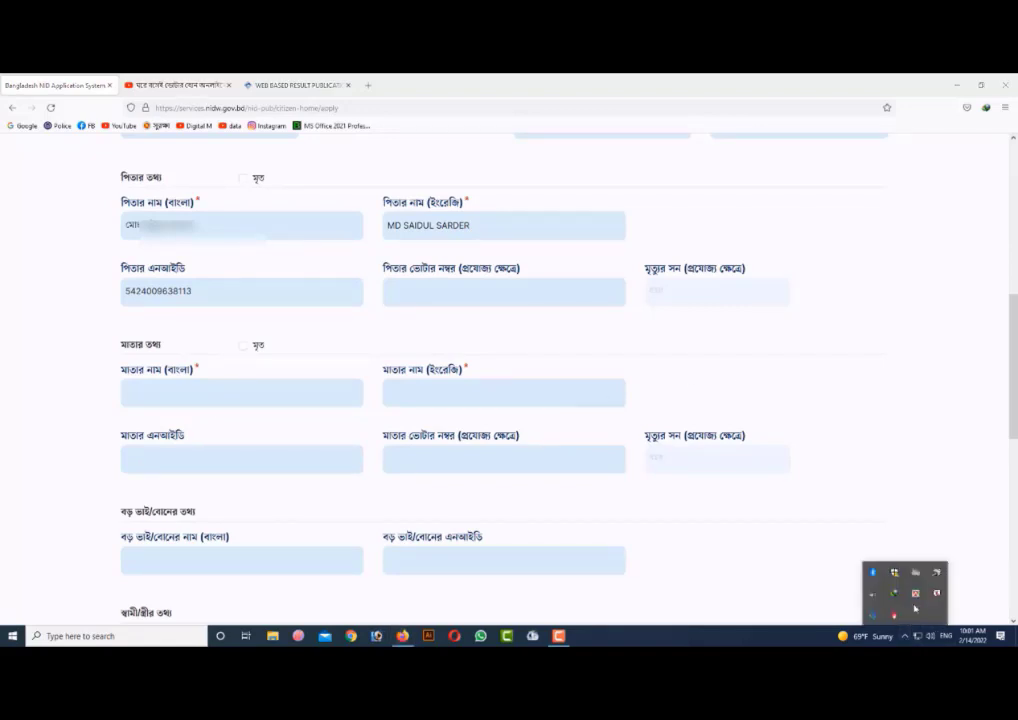
right_click(915, 594)
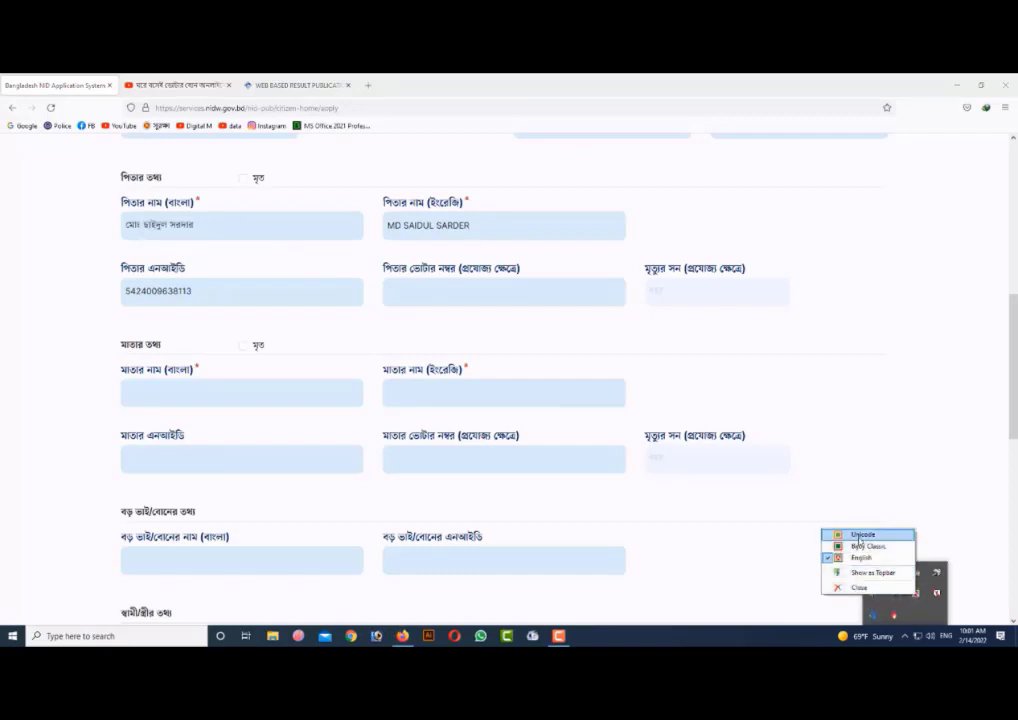
left_click(859, 537)
- Enter the mother's name in Bangla in the mother's information section
left_click(298, 397)
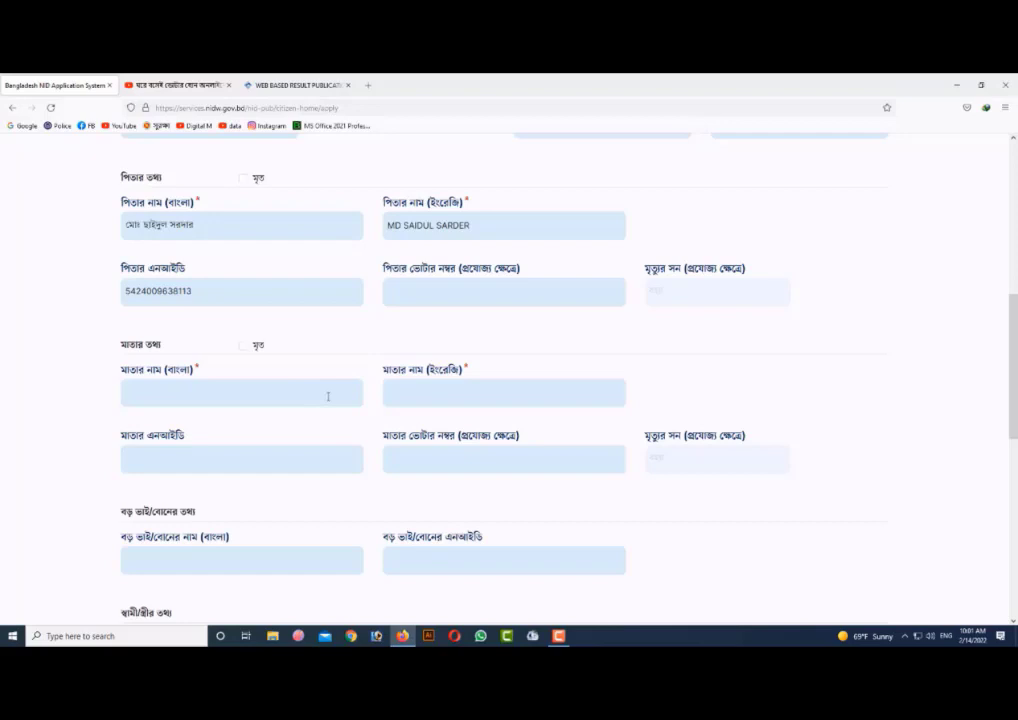
- Enter the mother's national ID number
key("BackSpace")
left_click(210, 465)
type("২")
key("BackSpace")
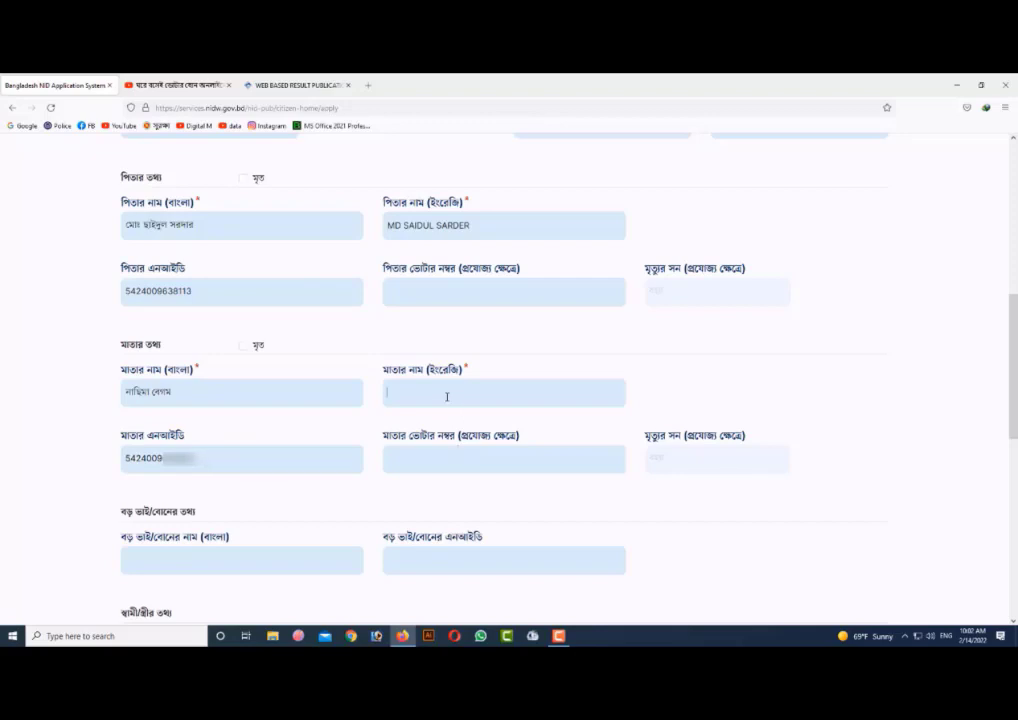
- Switch the Bijoy keyboard input mode back to English for the mother's English name
left_click(905, 636)
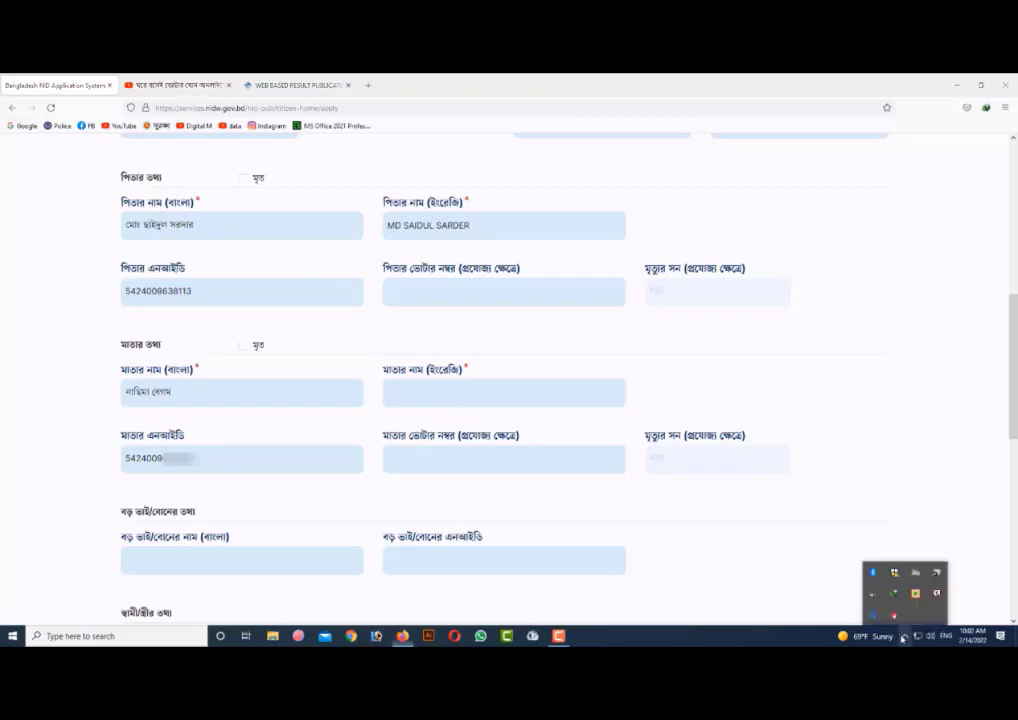
right_click(918, 594)
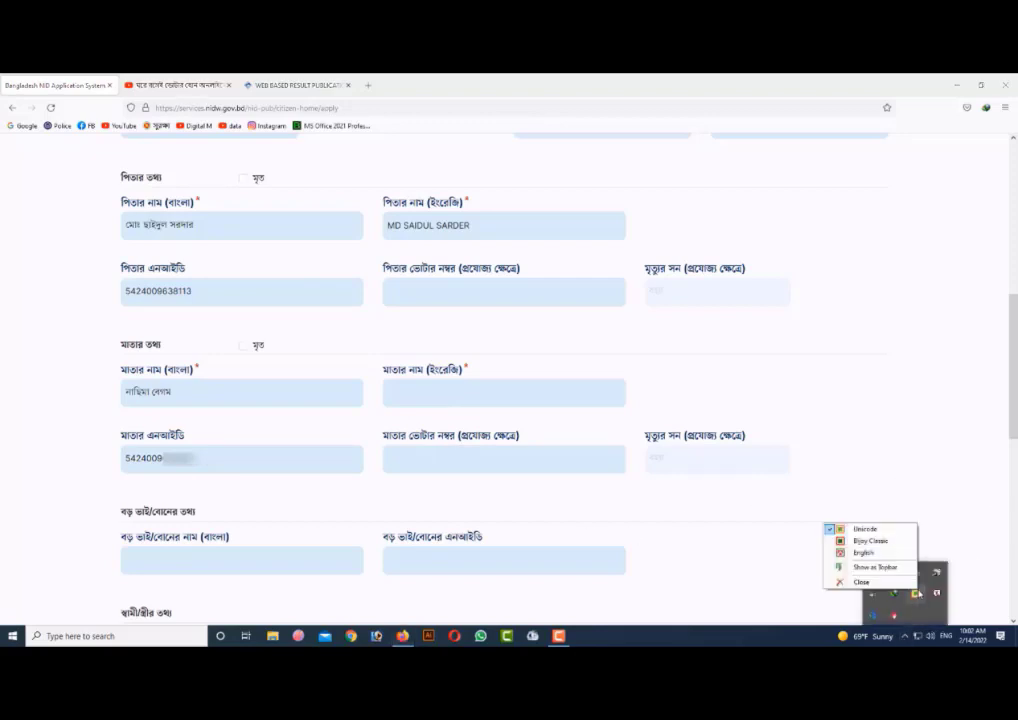
left_click(862, 550)
- Enter the mother's name in English capital letters
left_click(489, 393)
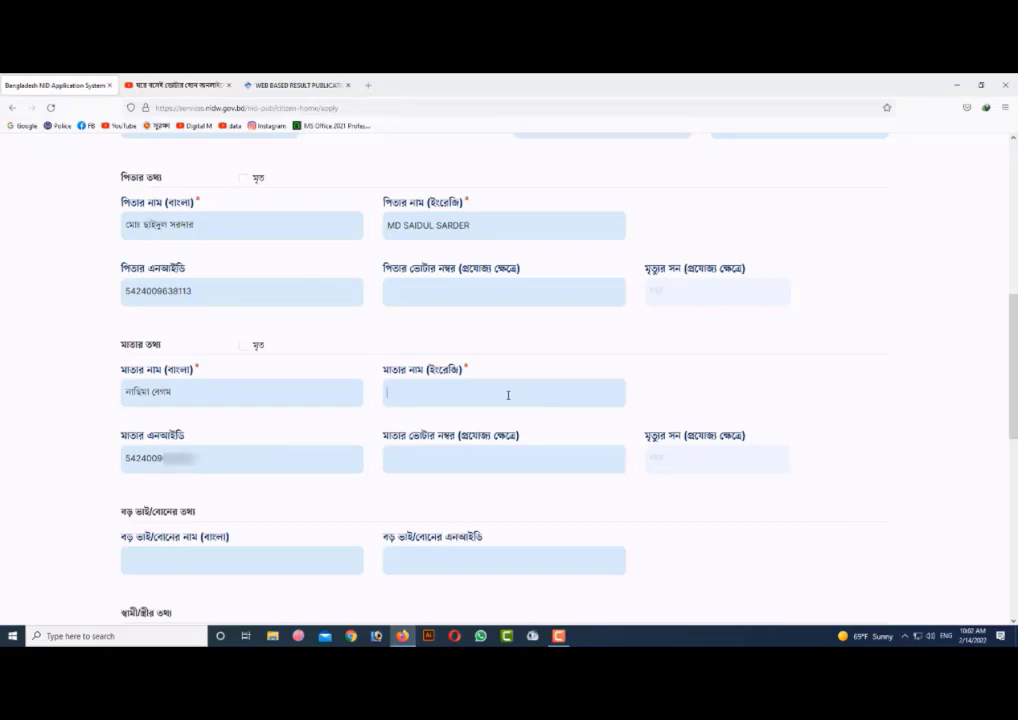
- Set the marital status in the spouse information section to অবিবাহিত (unmarried)
scroll(469, 500, "down", 3)
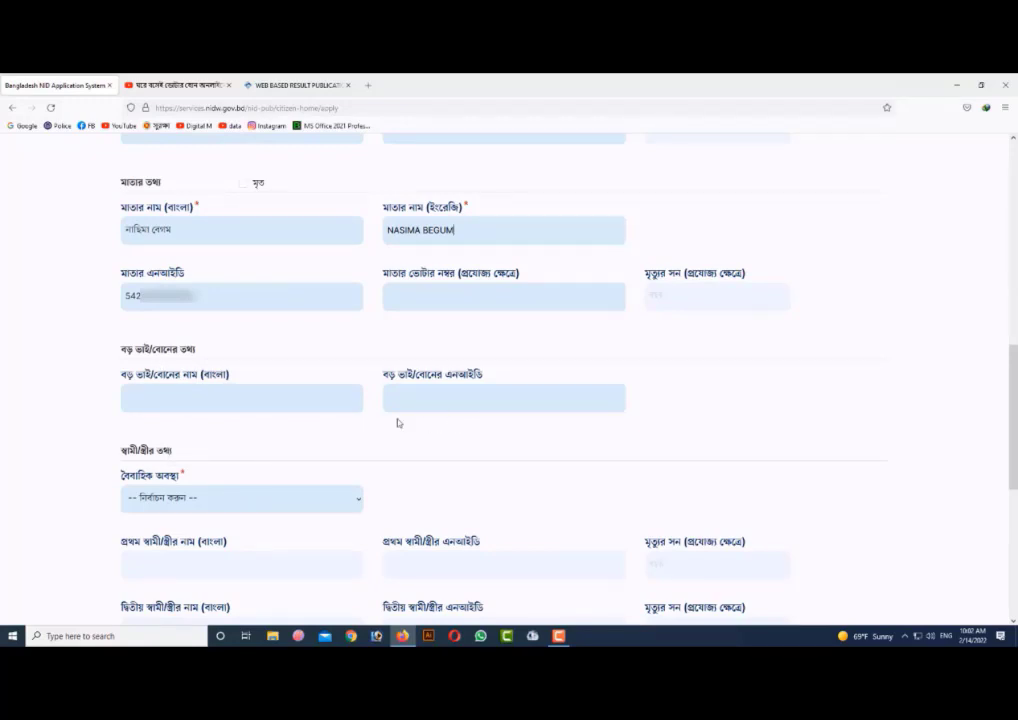
scroll(314, 447, "down", 3)
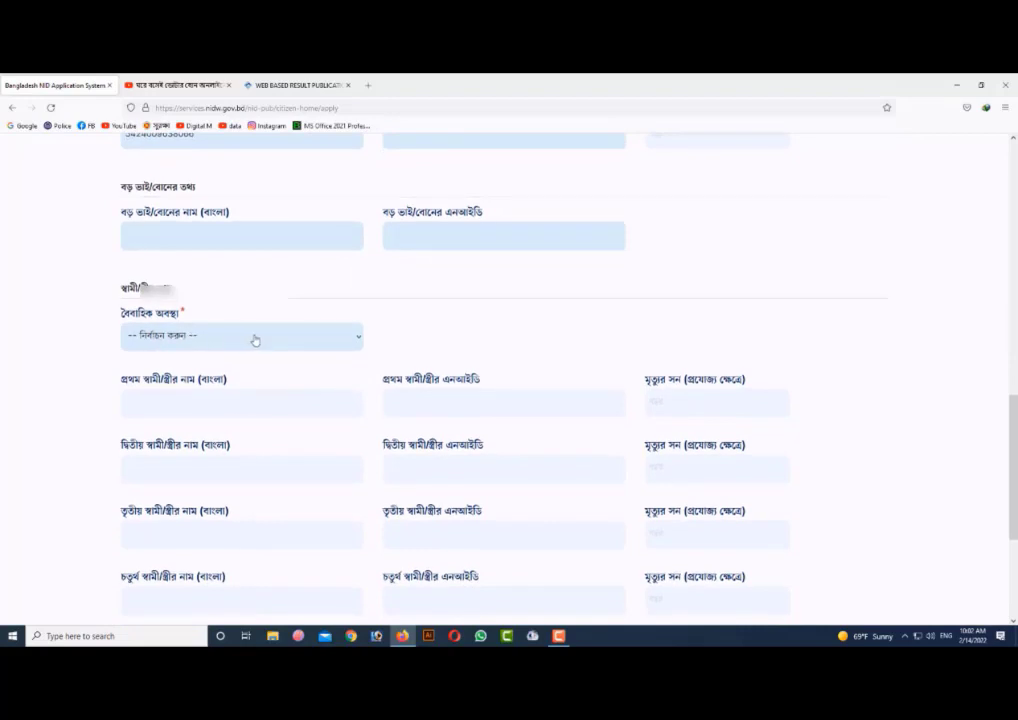
left_click(255, 341)
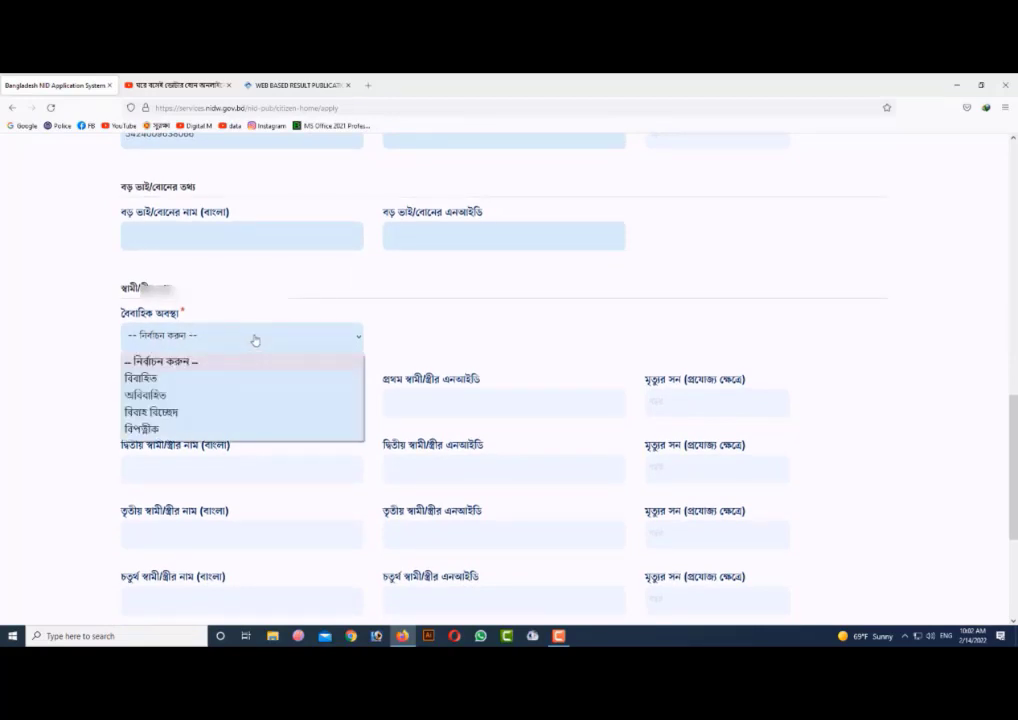
left_click(180, 398)
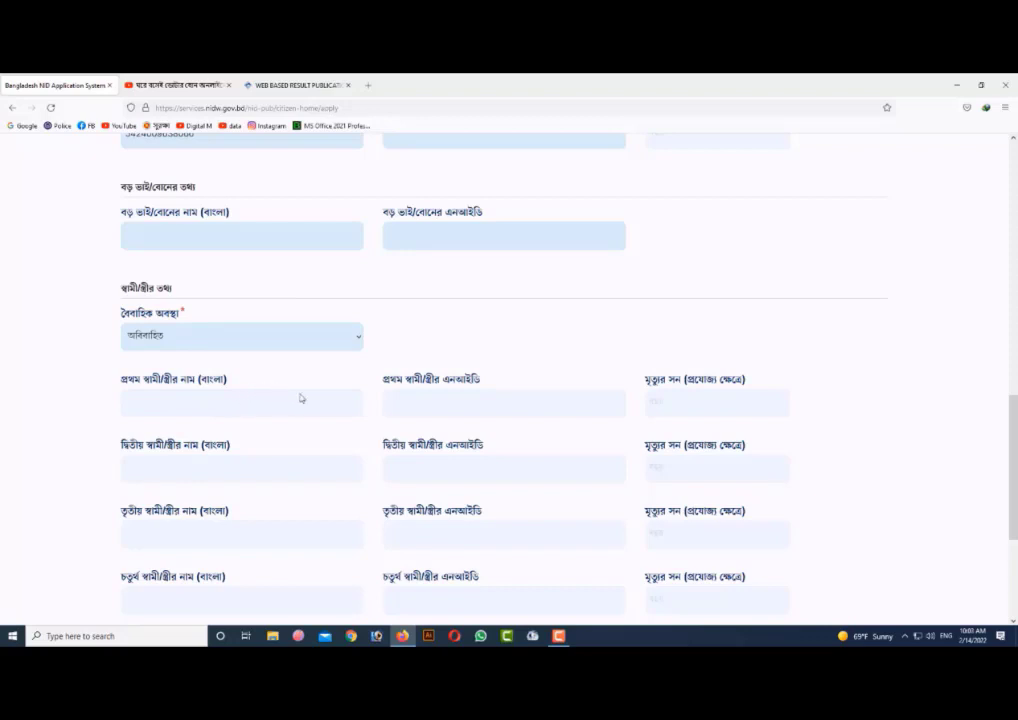
- Go to the other-information section (অন্যান্য তথ্য) and set the educational qualification to ৮ম শ্রেণী
scroll(300, 395, "down", 1)
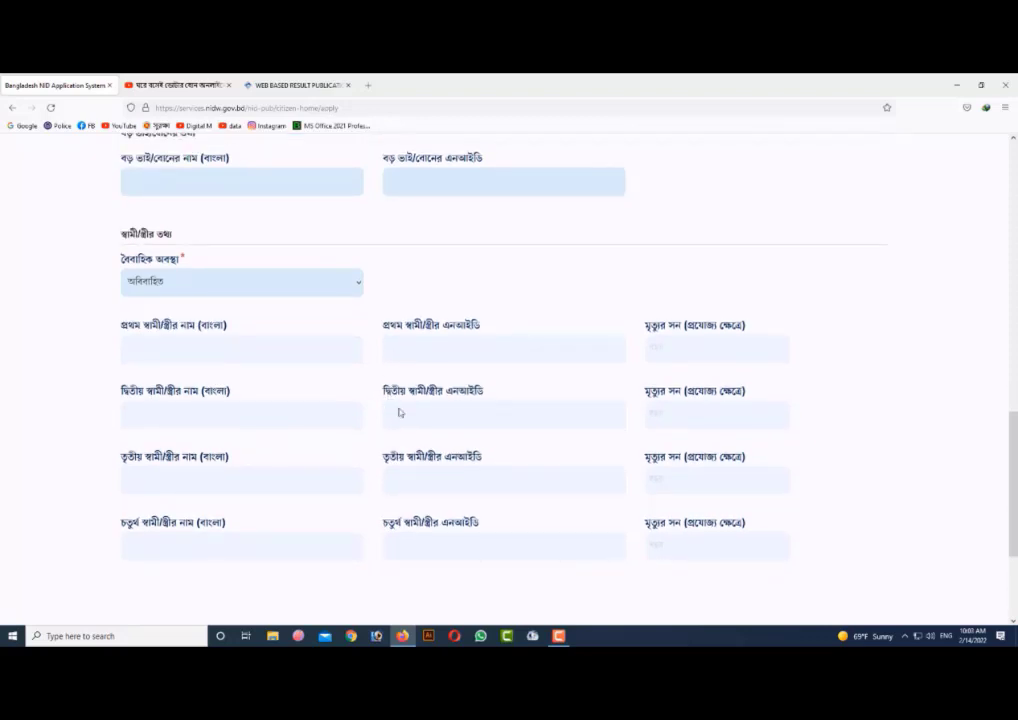
scroll(398, 412, "down", 3)
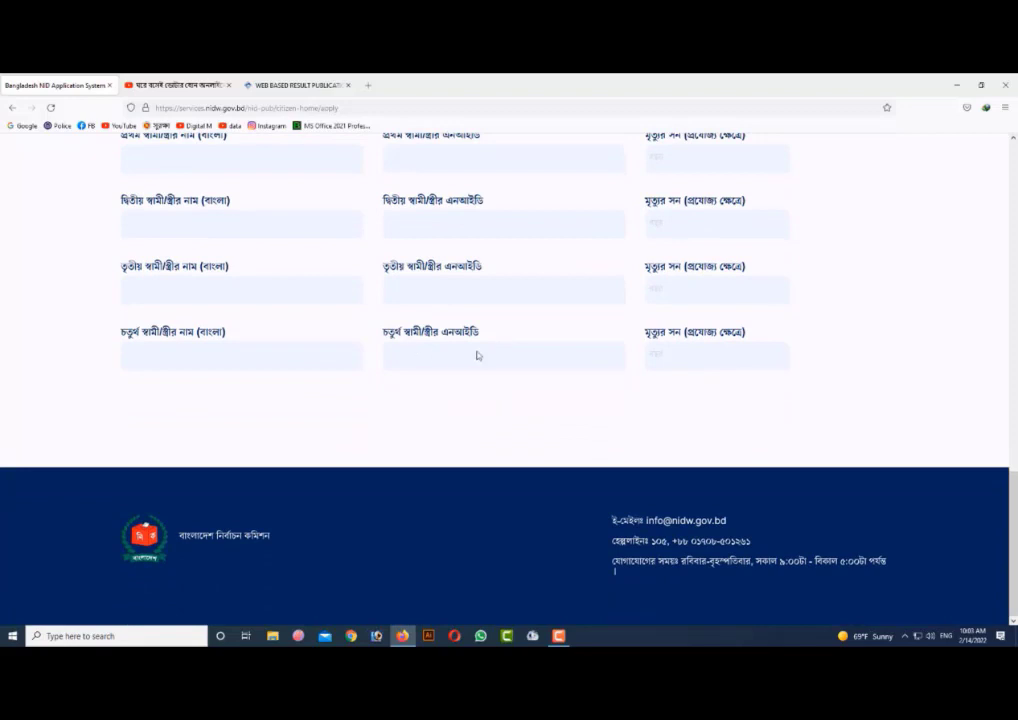
scroll(298, 430, "up", 15)
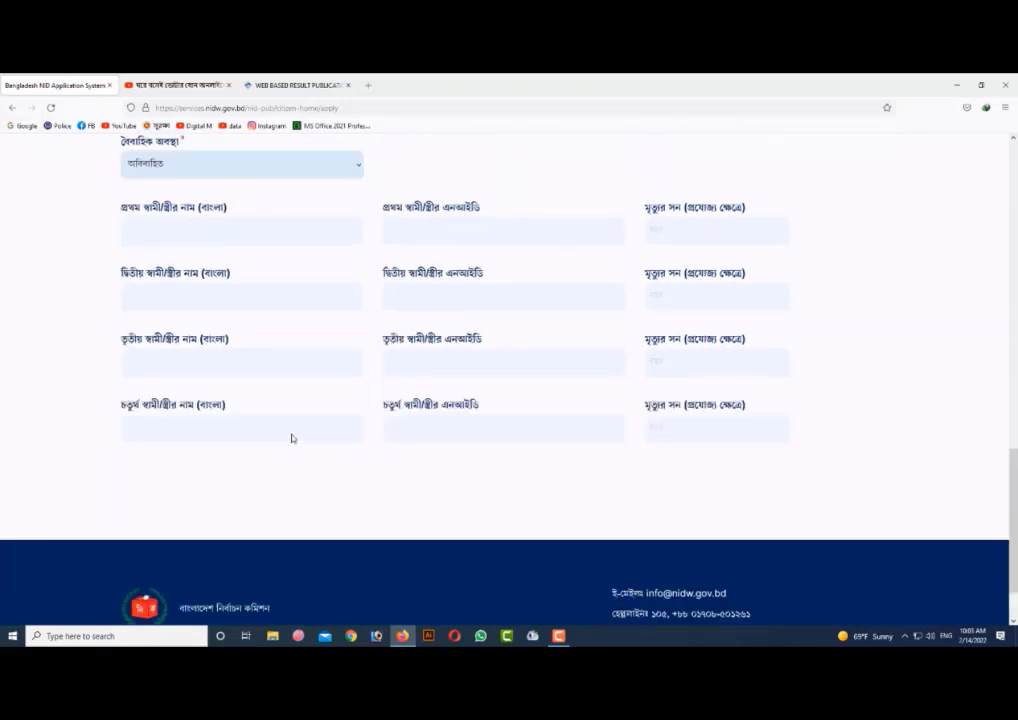
scroll(298, 430, "up", 2)
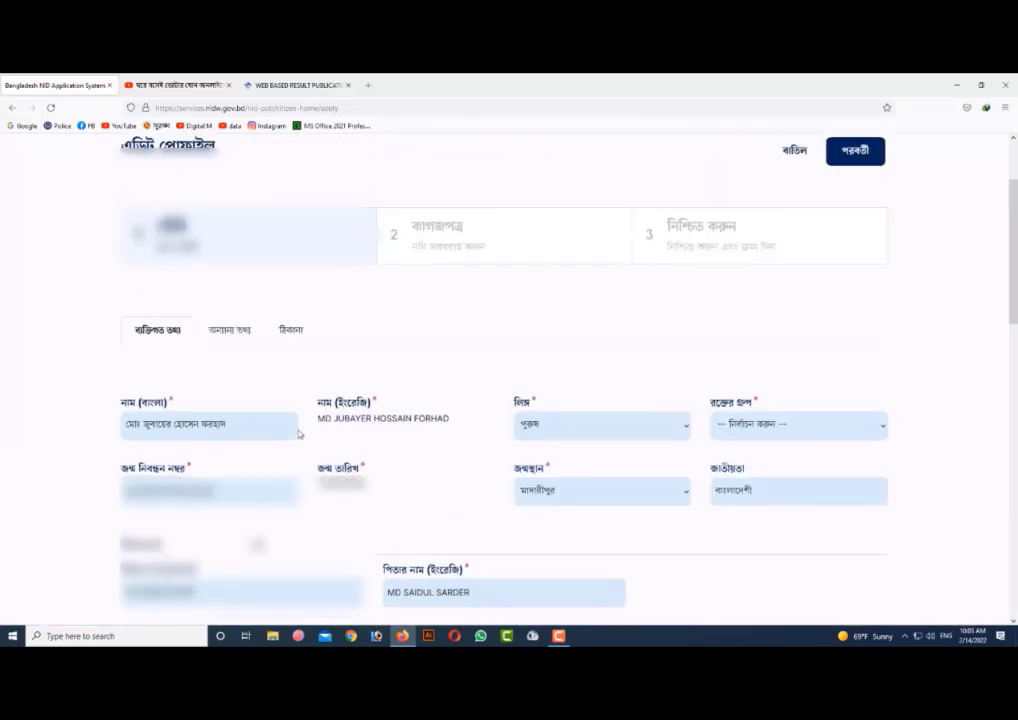
scroll(593, 397, "up", 2)
scroll(593, 397, "up", 1)
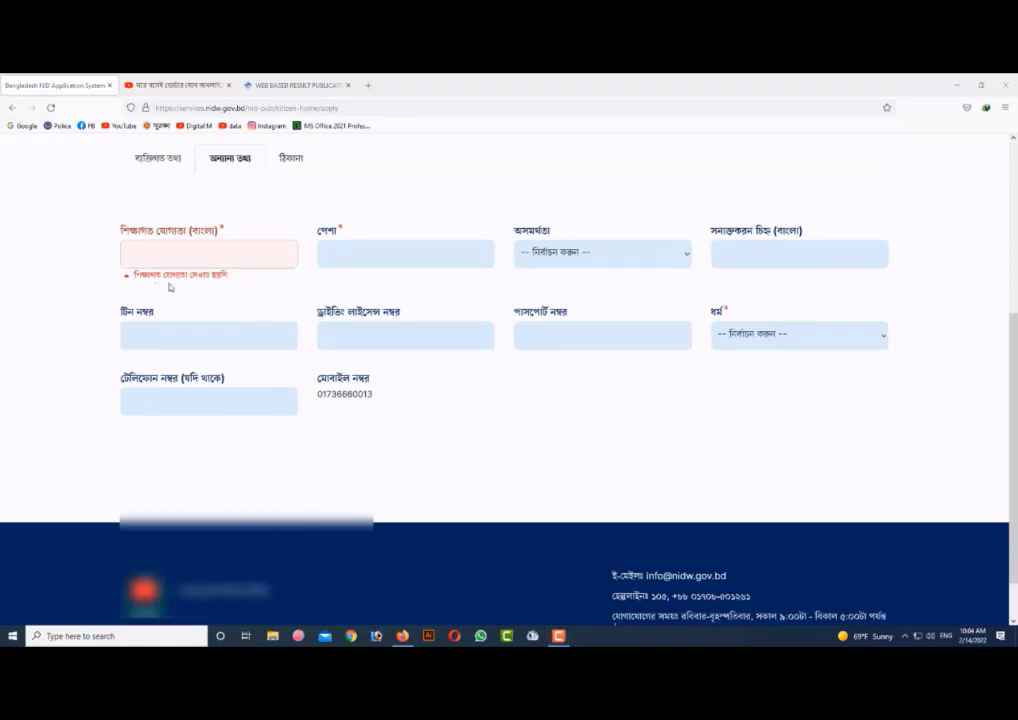
left_click(214, 260)
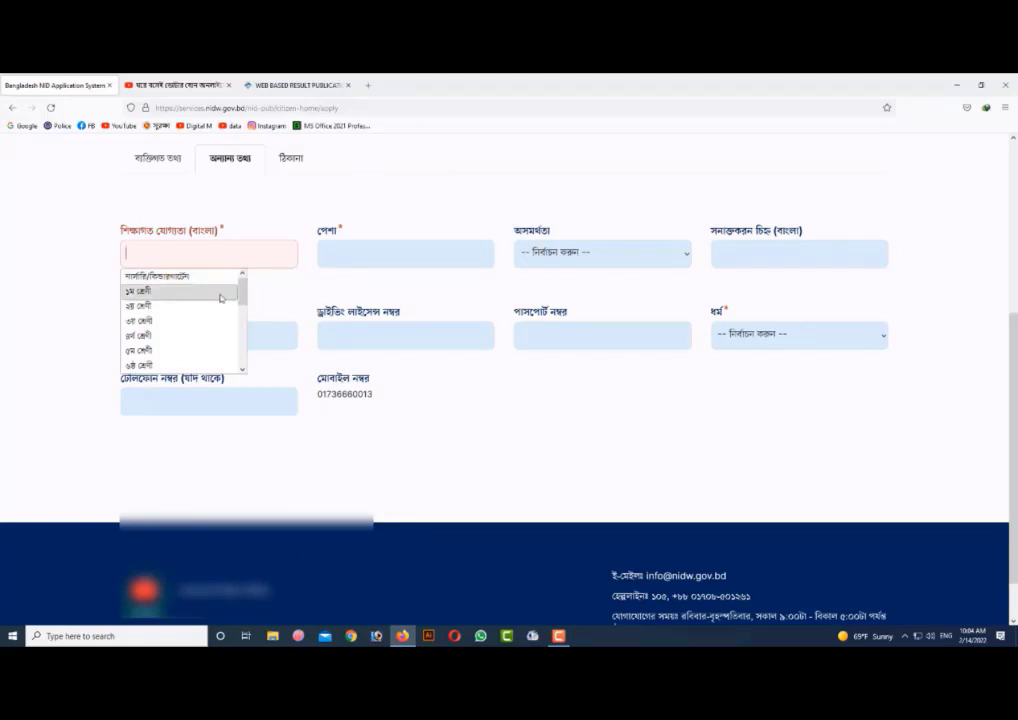
left_click_drag(241, 297, 243, 325)
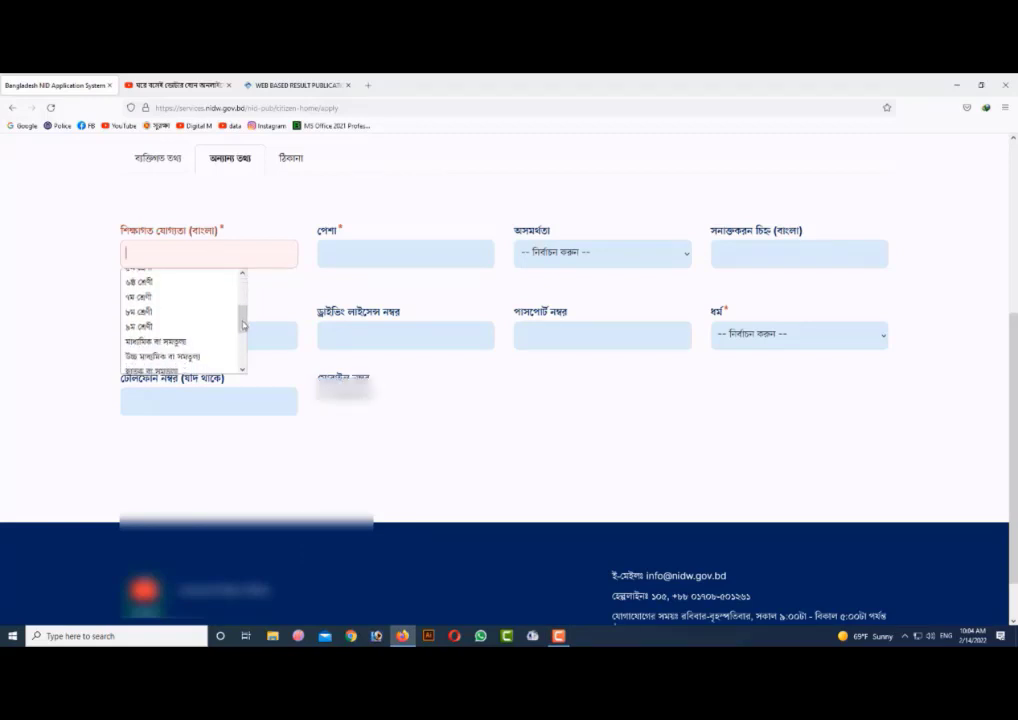
left_click(150, 311)
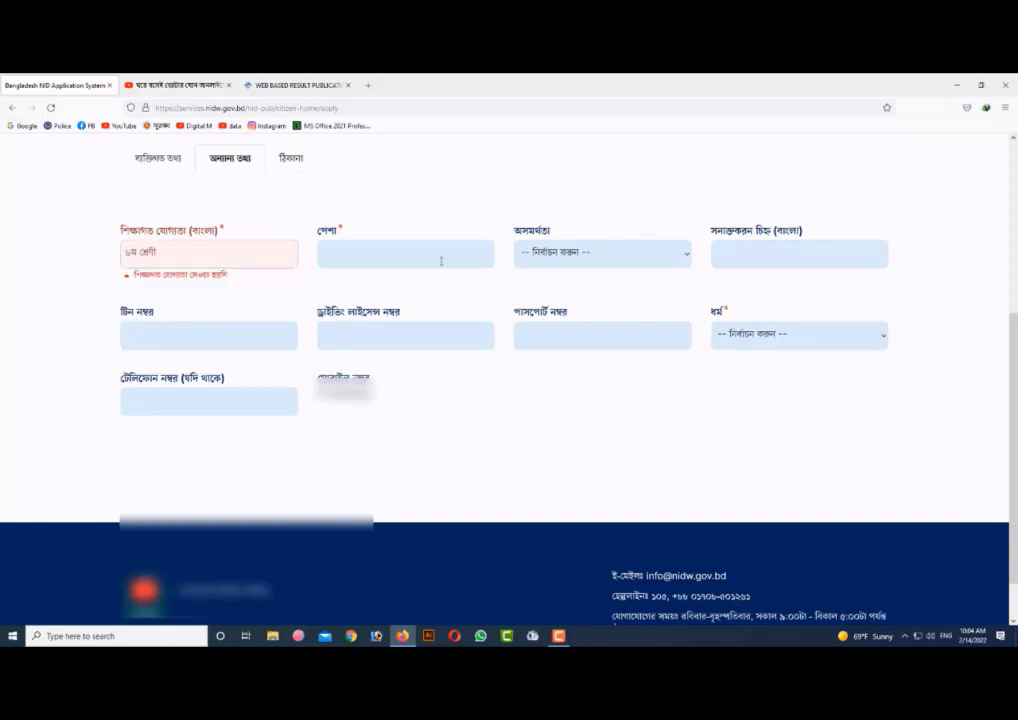
- Set the occupation (পেশা) to ব্যবসা (business)
left_click(399, 256)
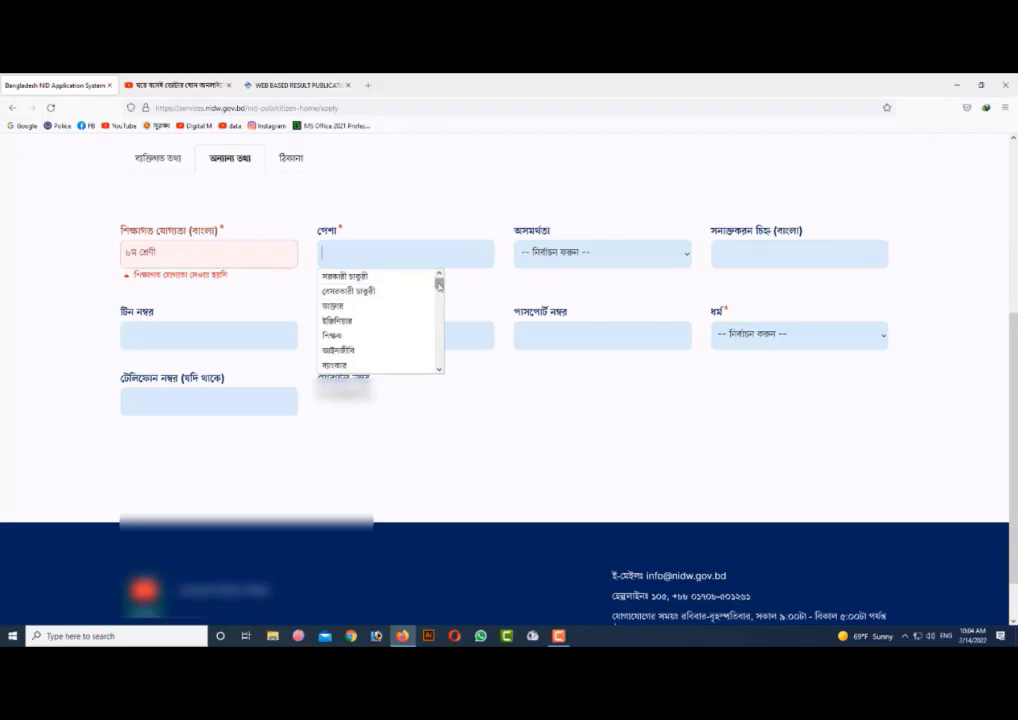
left_click_drag(438, 284, 439, 290)
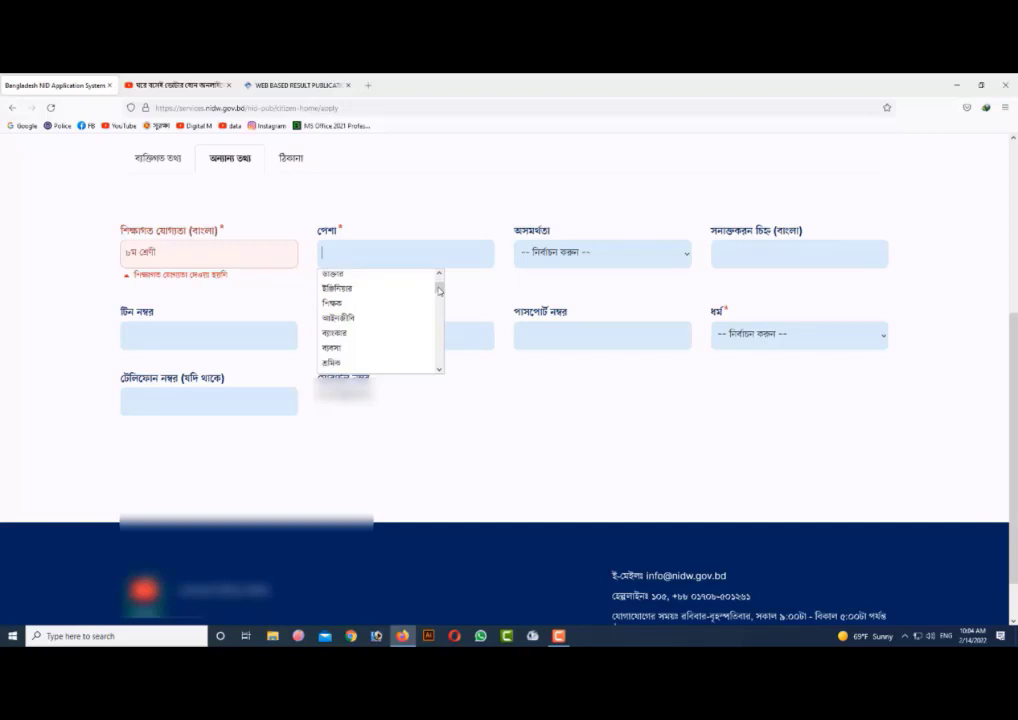
left_click(347, 349)
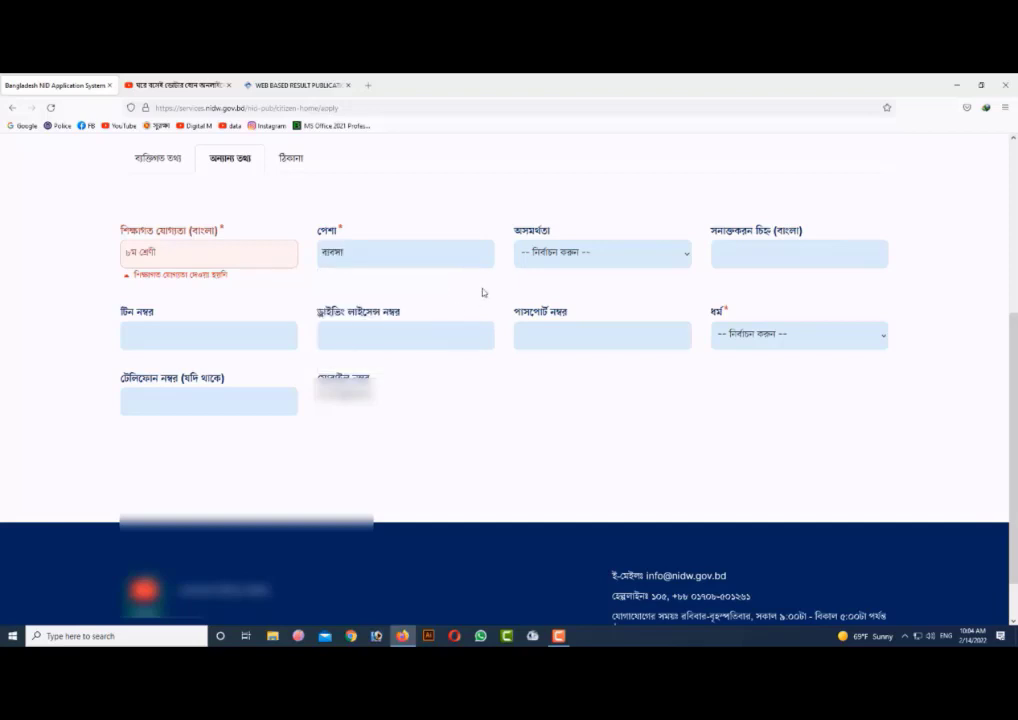
- Enter "no" as the identification mark and look through the disability options without choosing one
left_click(682, 255)
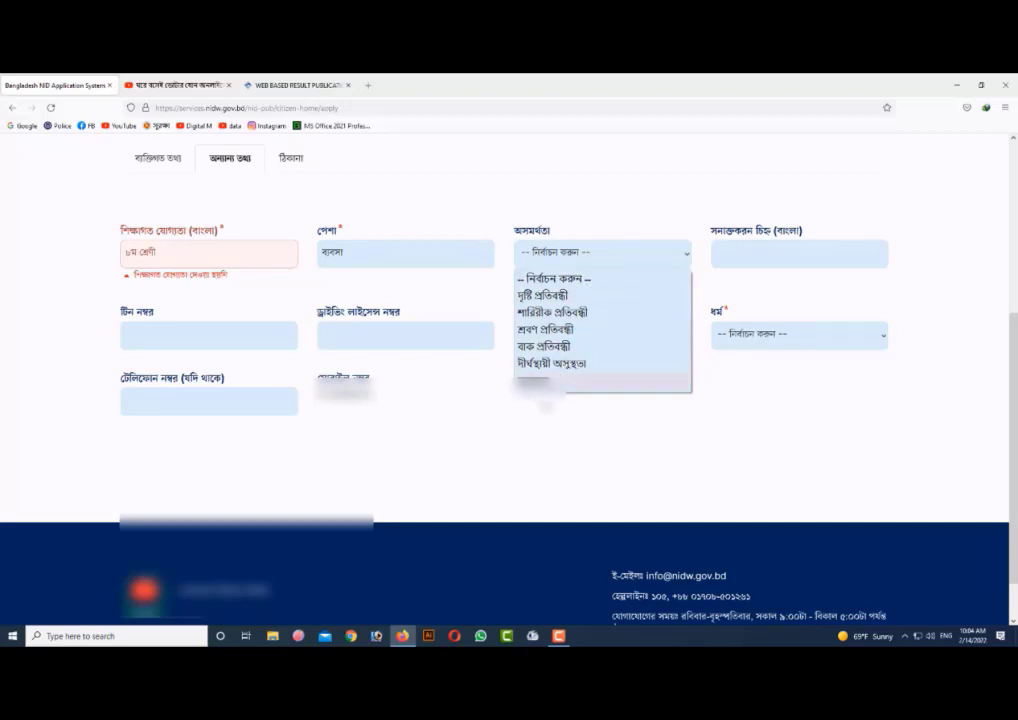
left_click(808, 253)
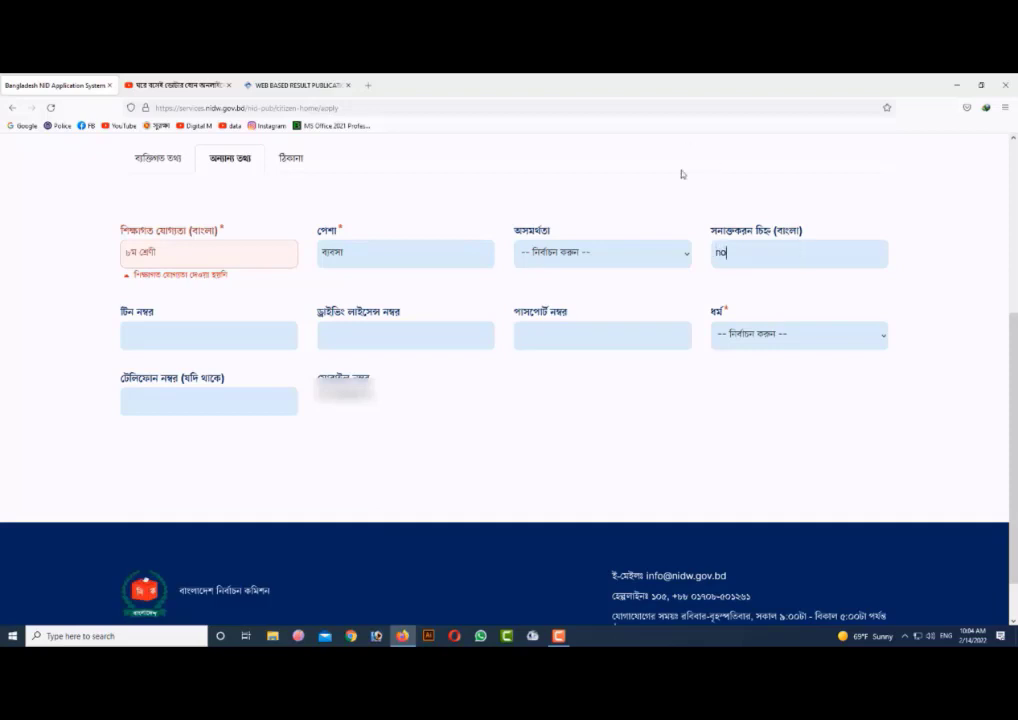
left_click(618, 265)
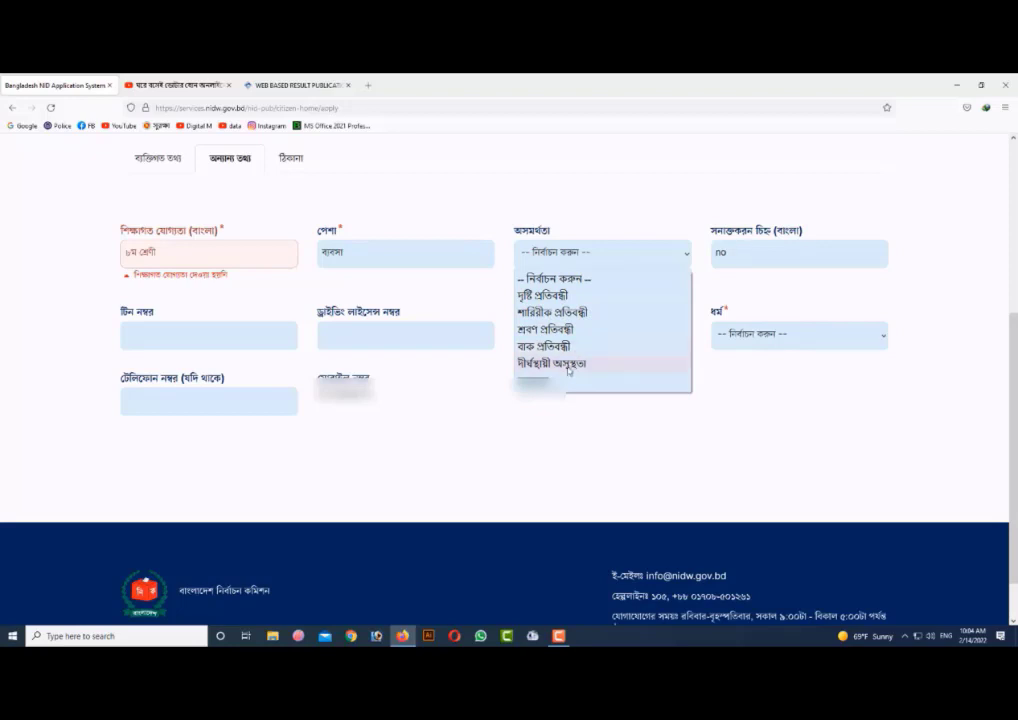
left_click(538, 420)
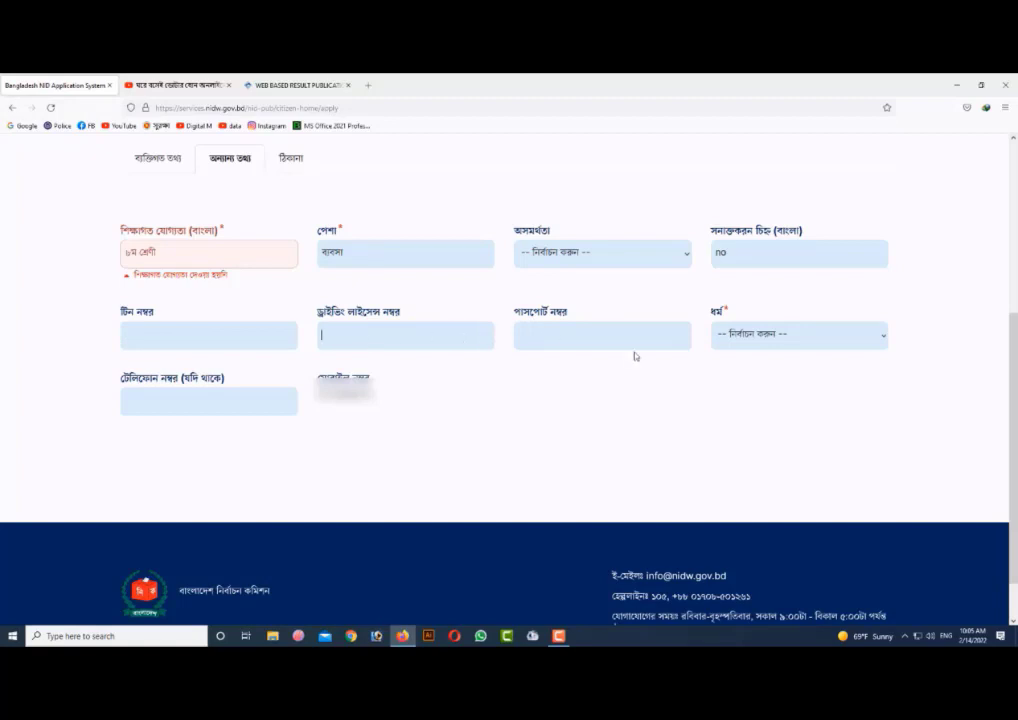
- Set the religion (ধর্ম) to ইসলাম and try to continue to the next part of the form
left_click(868, 340)
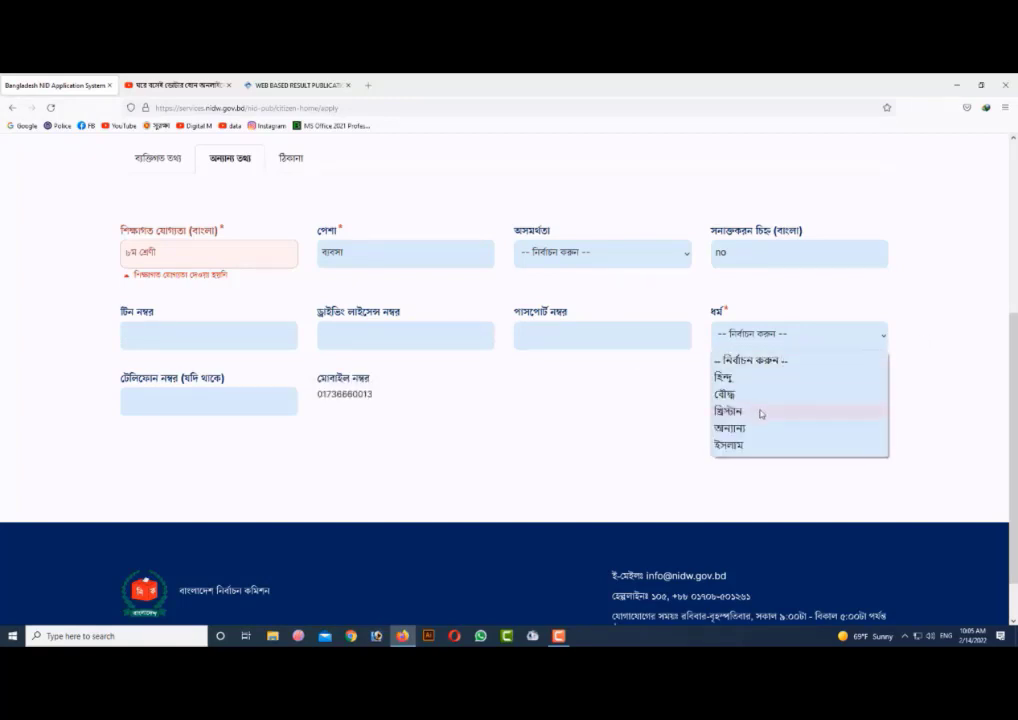
left_click(745, 444)
scroll(313, 377, "up", 3)
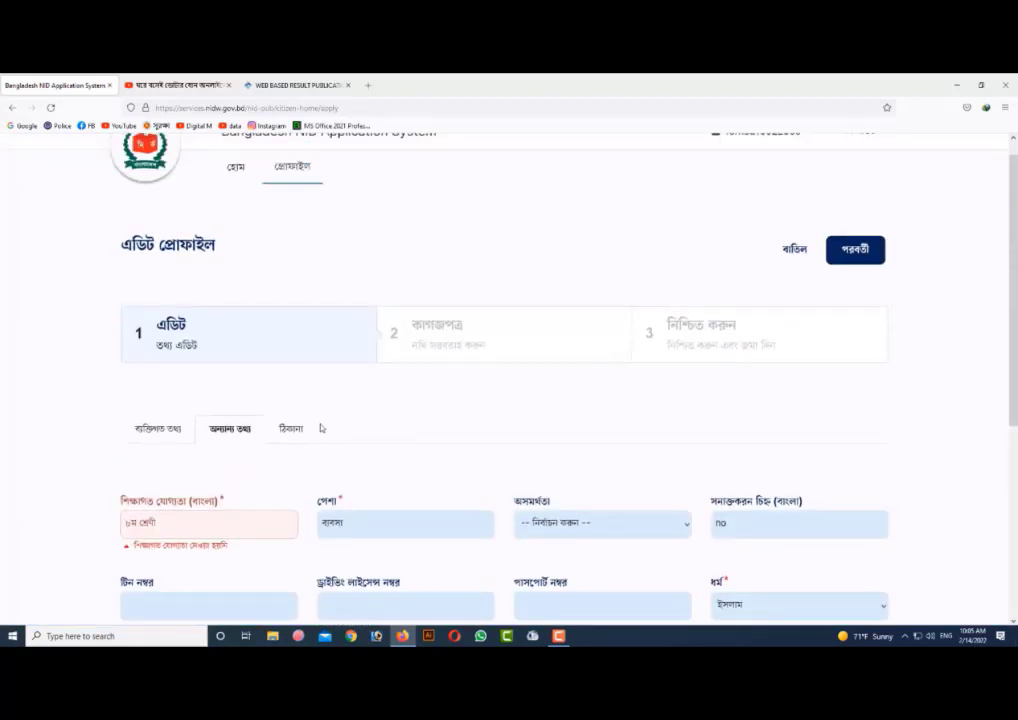
left_click(848, 253)
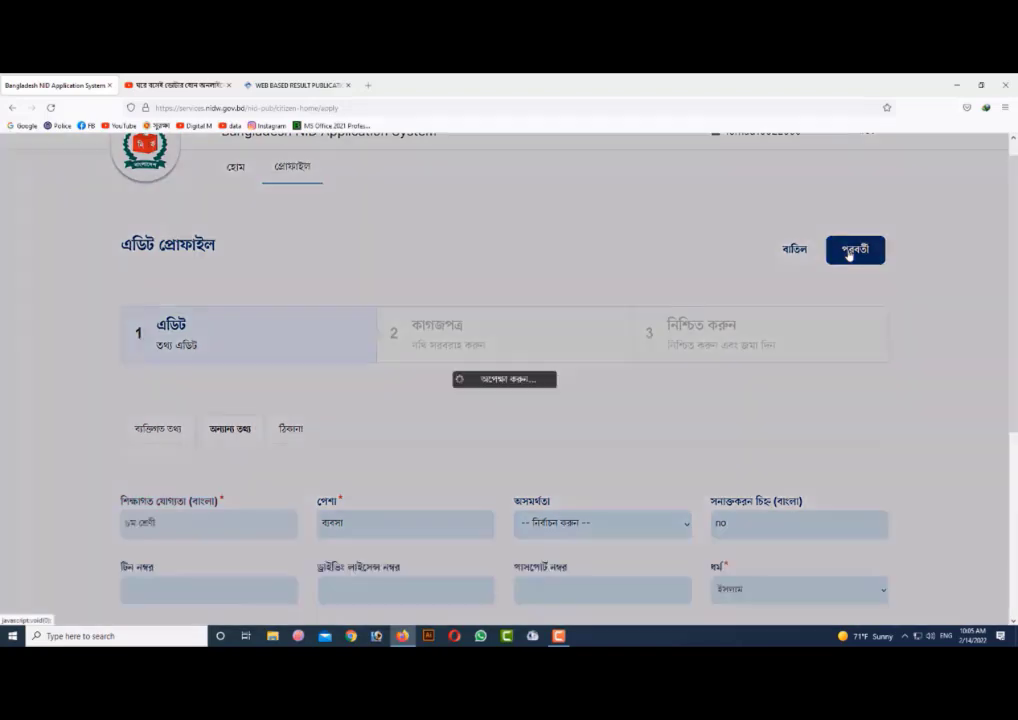
- Clear the identification mark and continue to the address section (ঠিকানা)
scroll(345, 445, "up", 1)
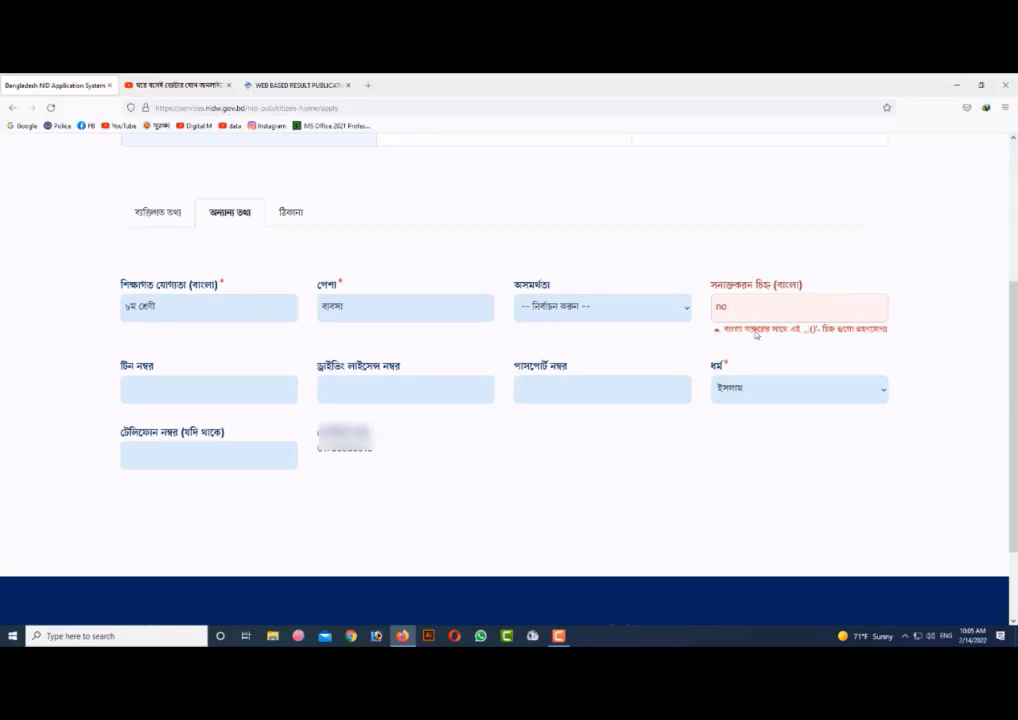
left_click_drag(735, 307, 697, 317)
key("BackSpace")
scroll(879, 316, "up", 4)
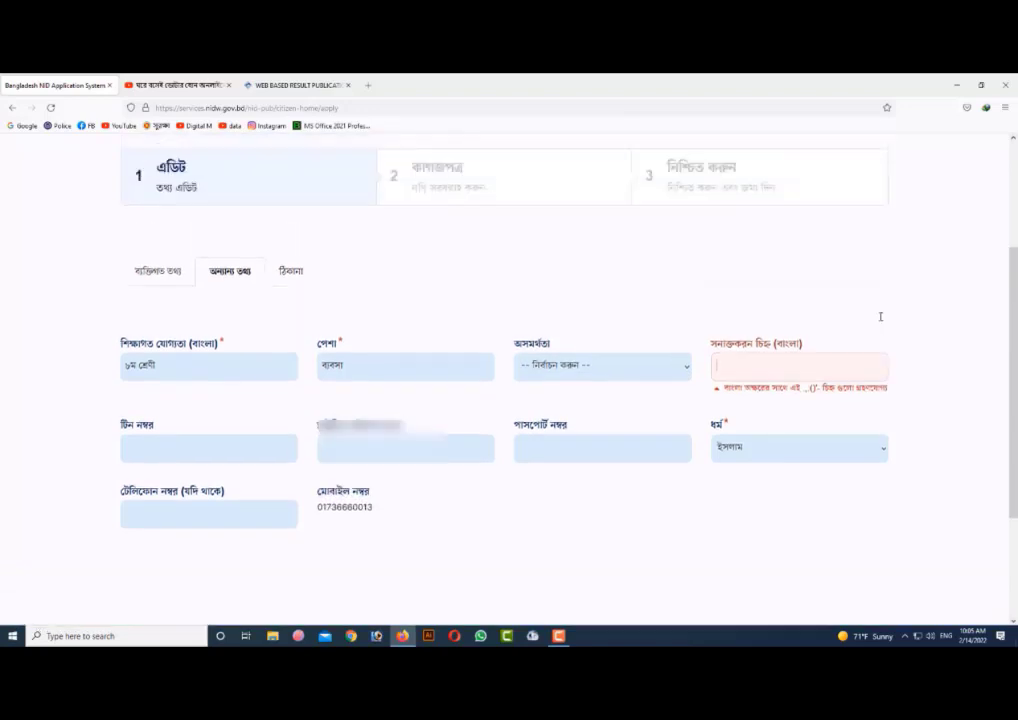
left_click(855, 266)
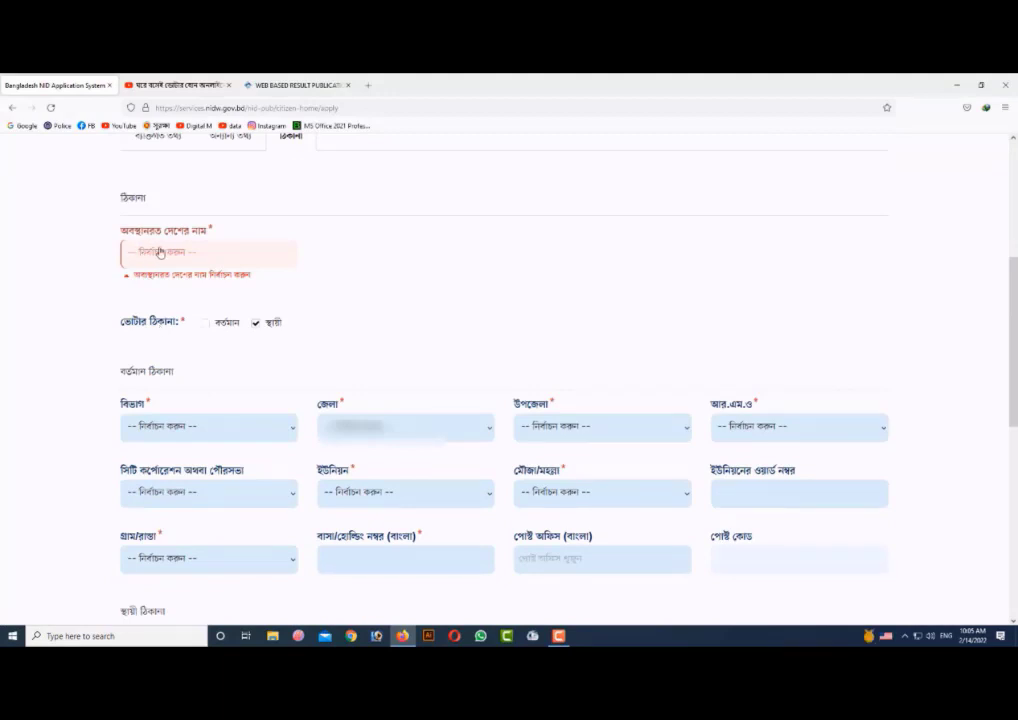
- Set the country of residence to Bangladesh and make the present address (বর্তমান) the voter address
left_click(185, 256)
left_click(180, 296)
left_click(205, 325)
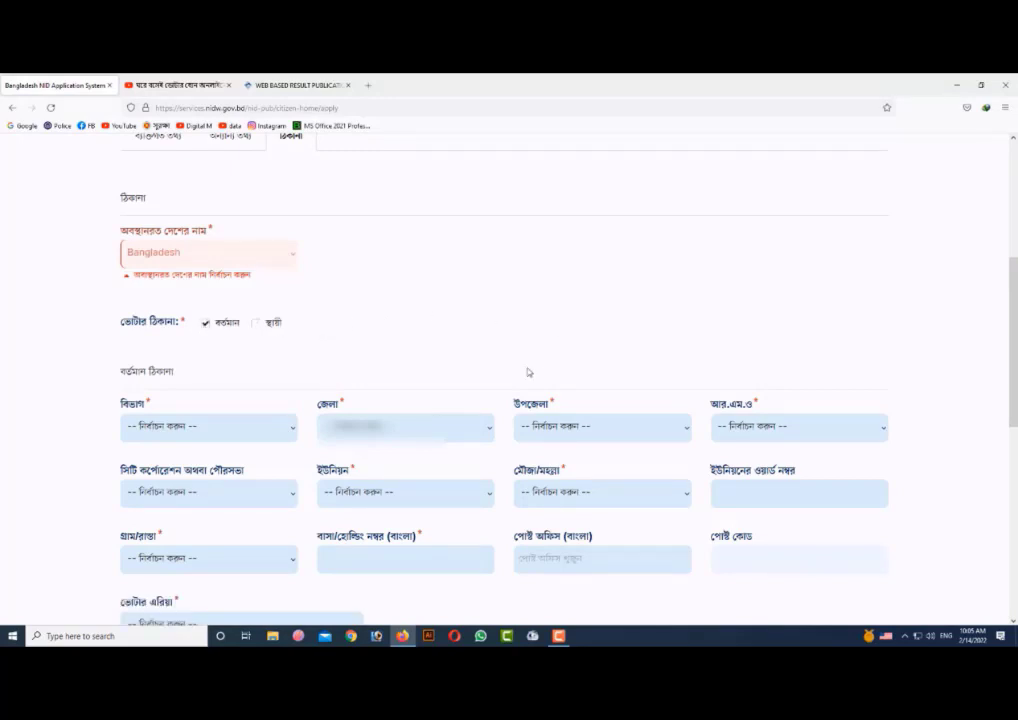
- Select the applicant's division and district for the present address
scroll(528, 372, "down", 2)
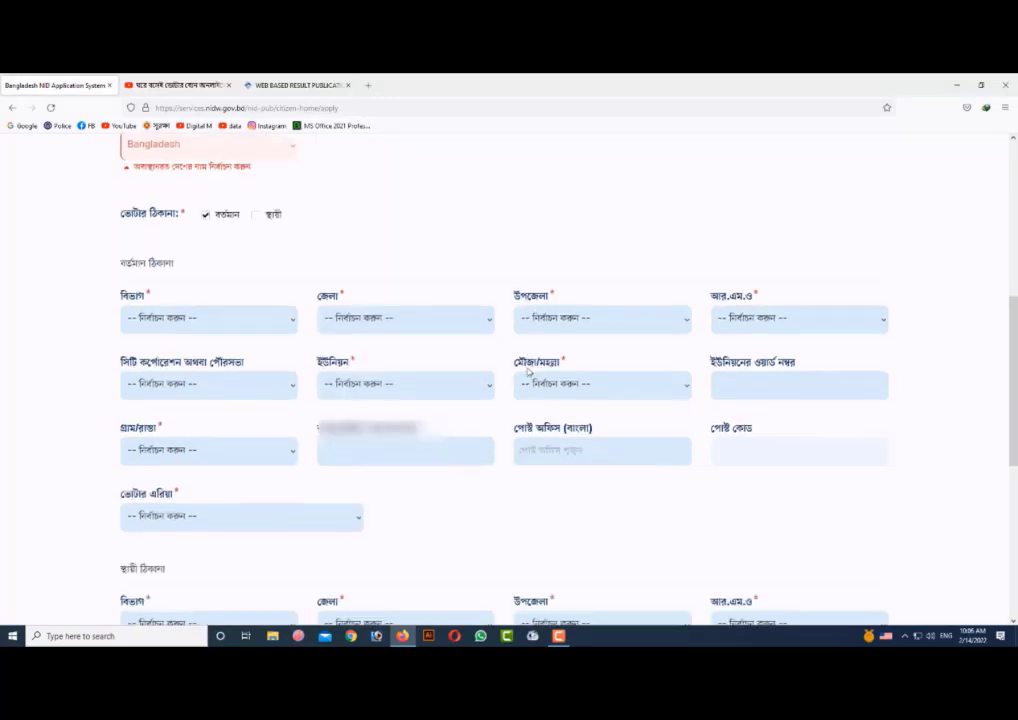
left_click(211, 321)
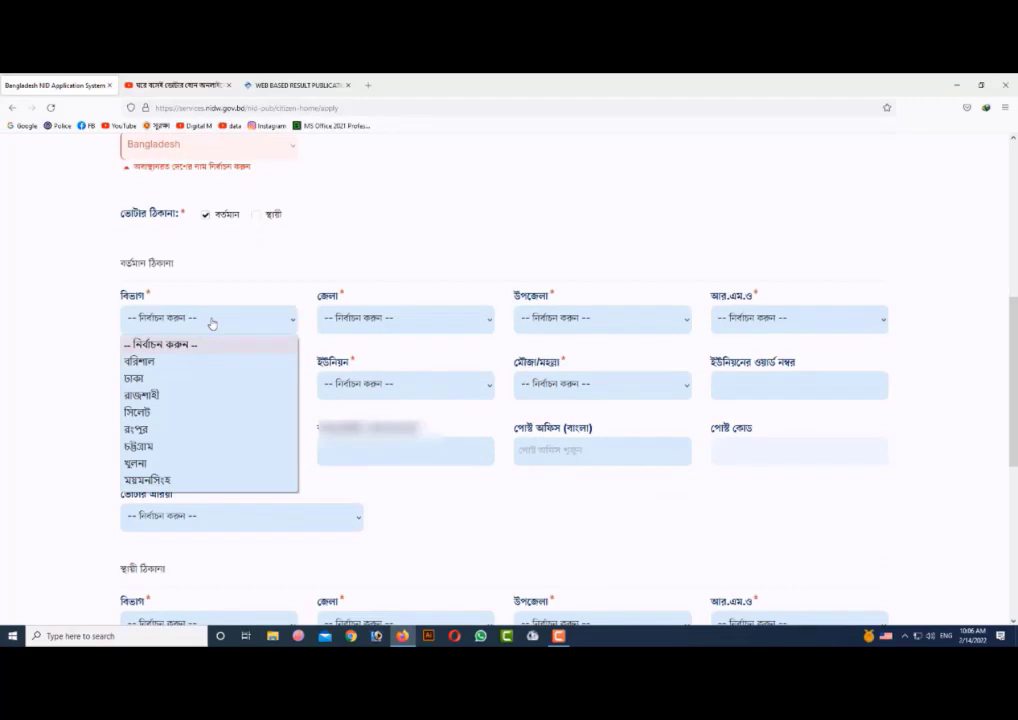
left_click(166, 380)
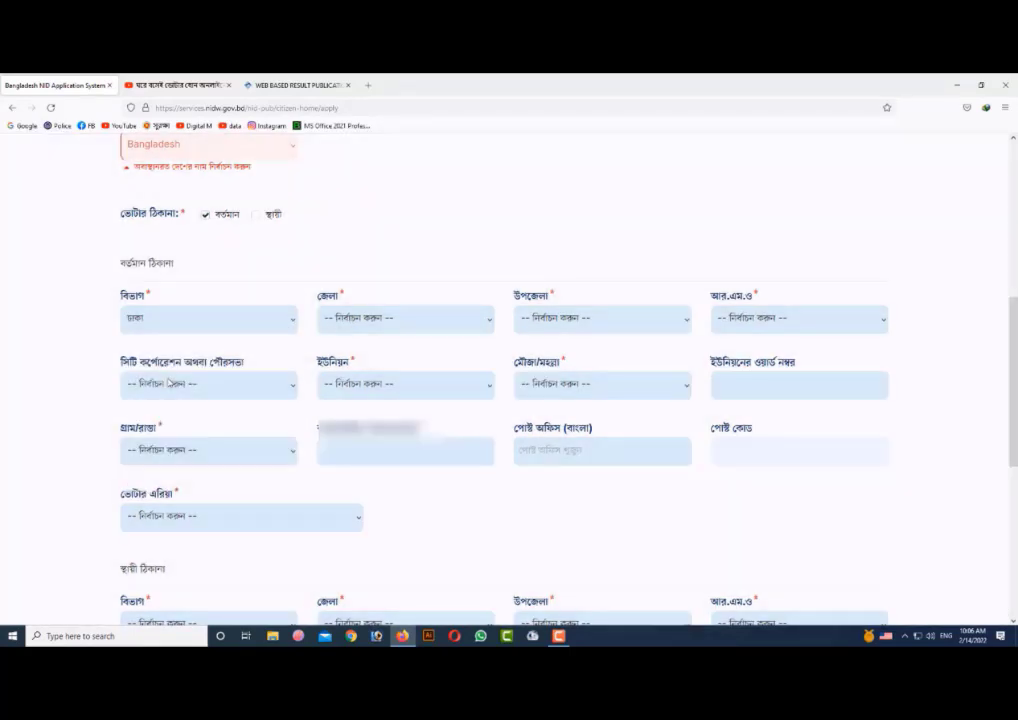
left_click(440, 333)
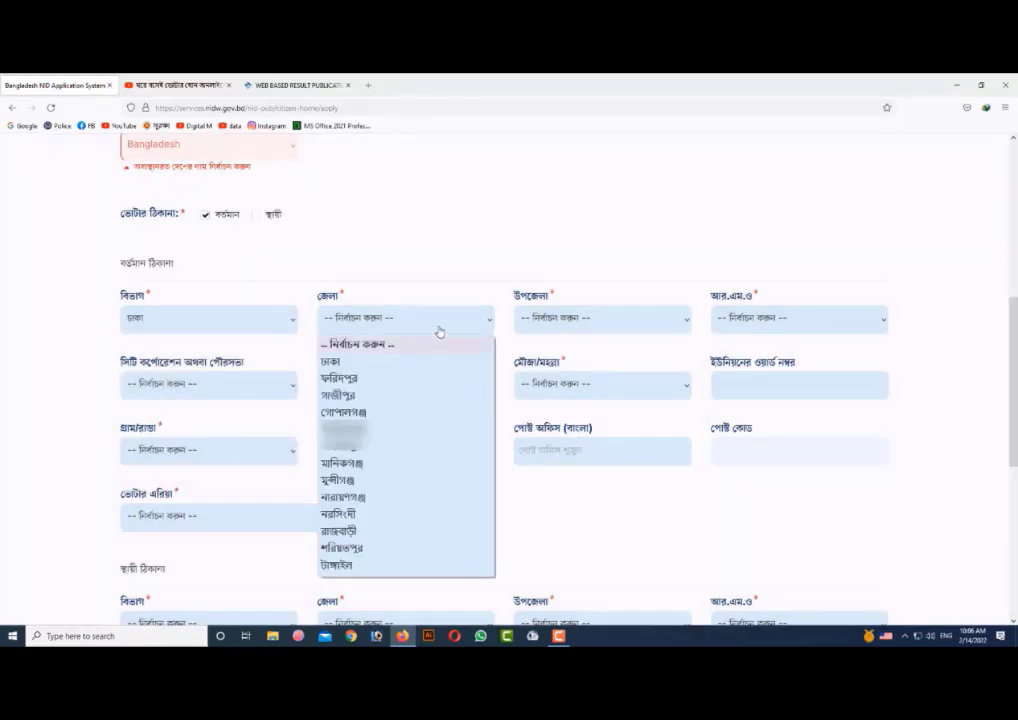
left_click(340, 446)
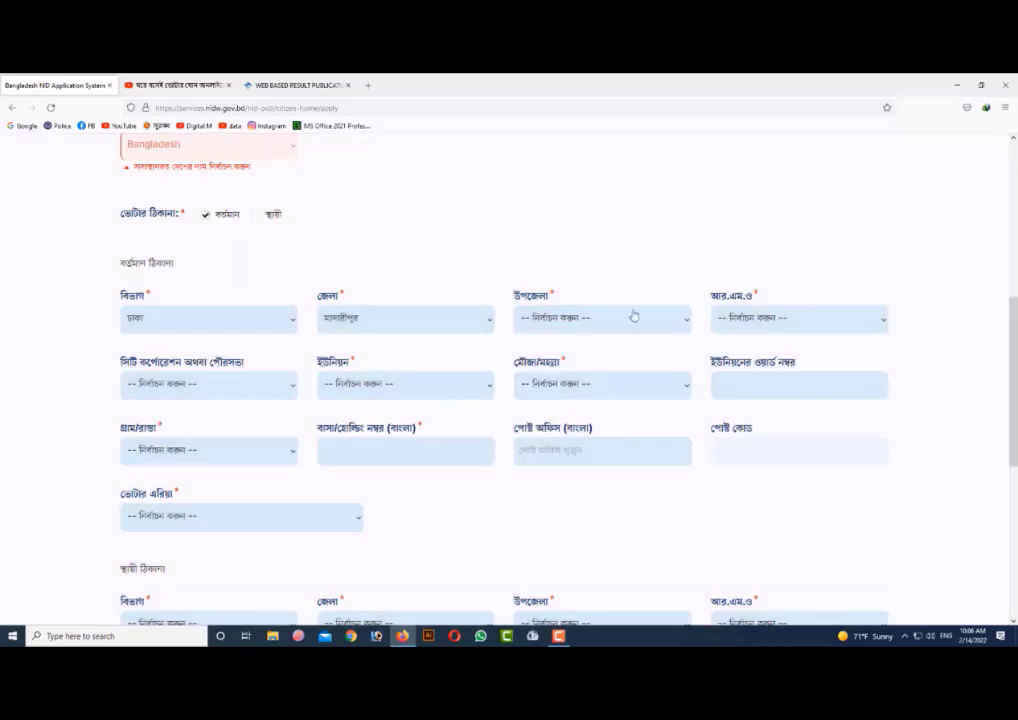
- Select the applicant's upazila for the present address and set its R.M.O. type to পৌরসভা (municipality)
left_click(633, 316)
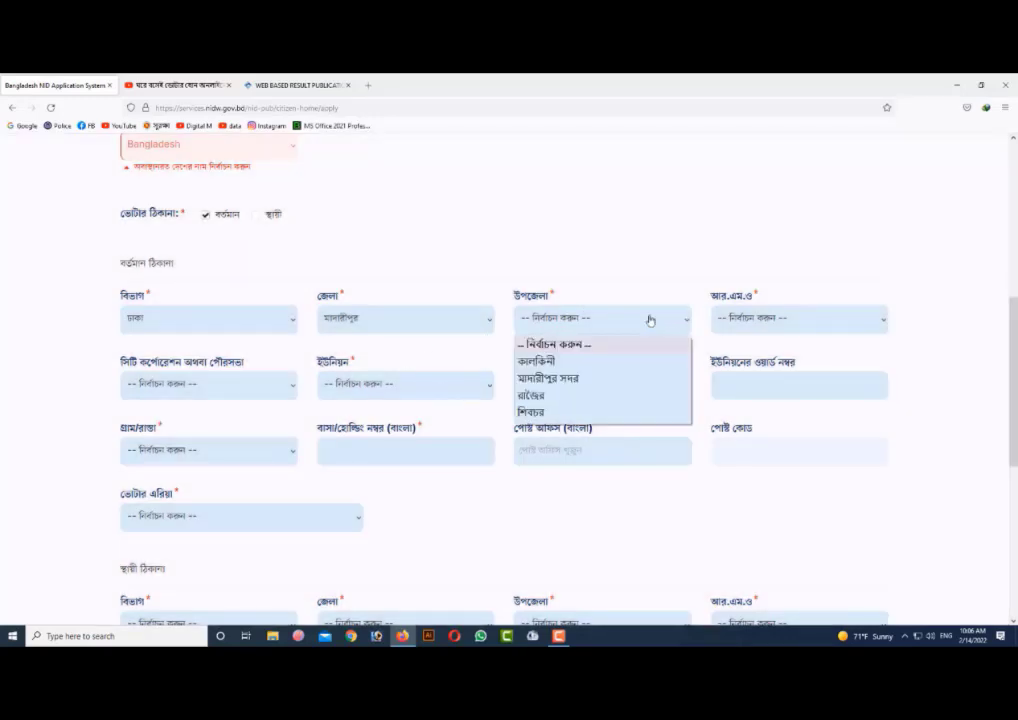
left_click(550, 362)
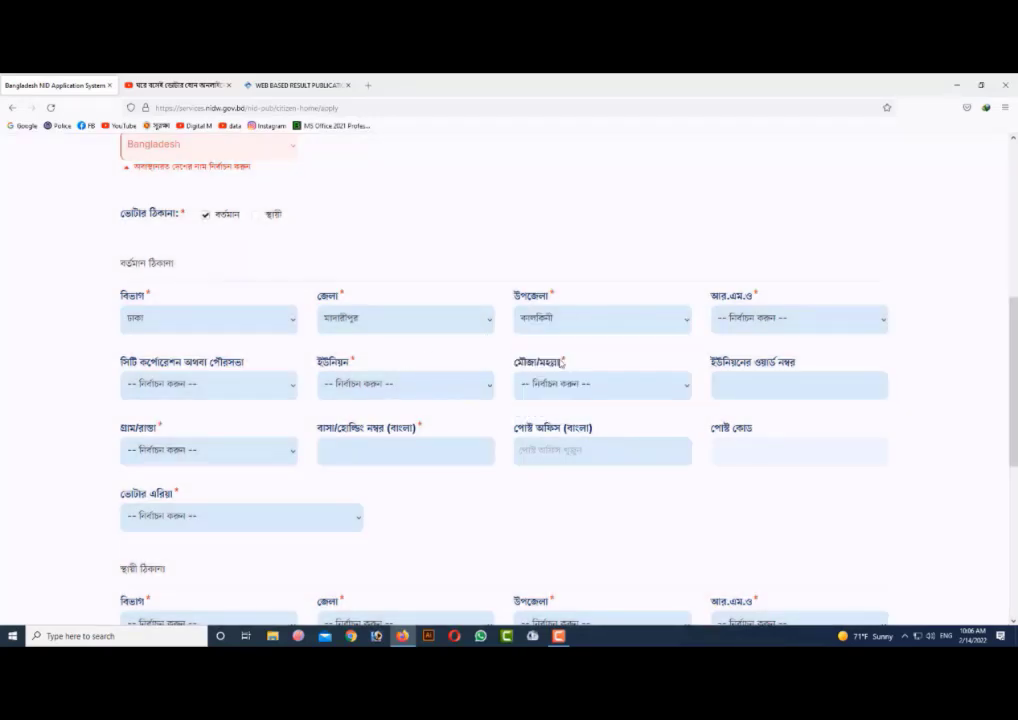
left_click(801, 327)
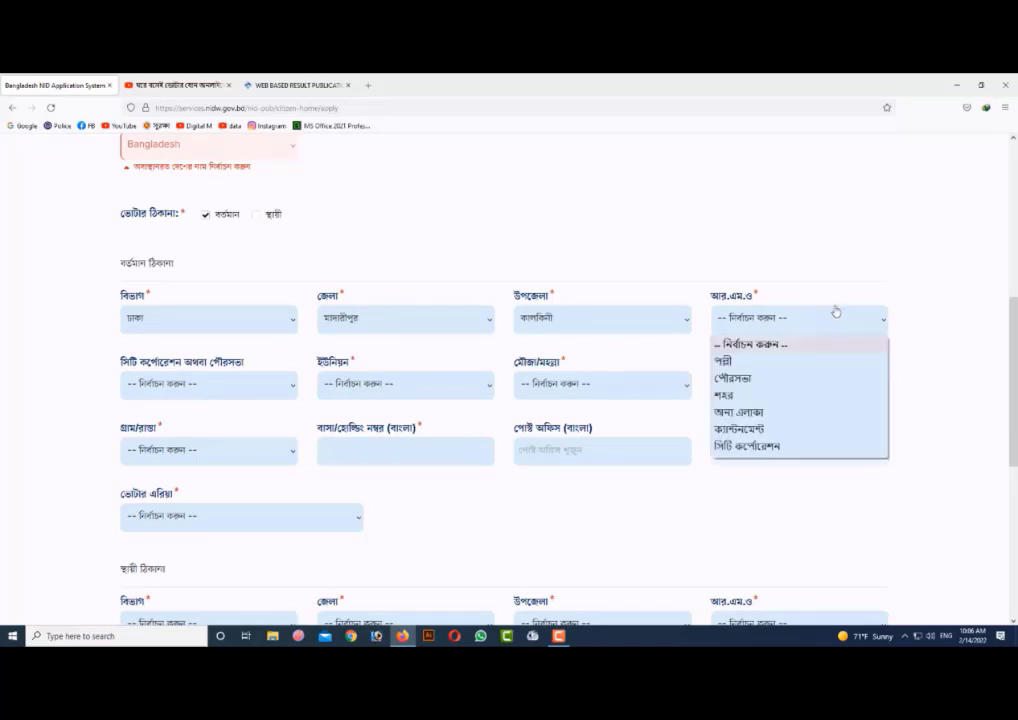
left_click(757, 379)
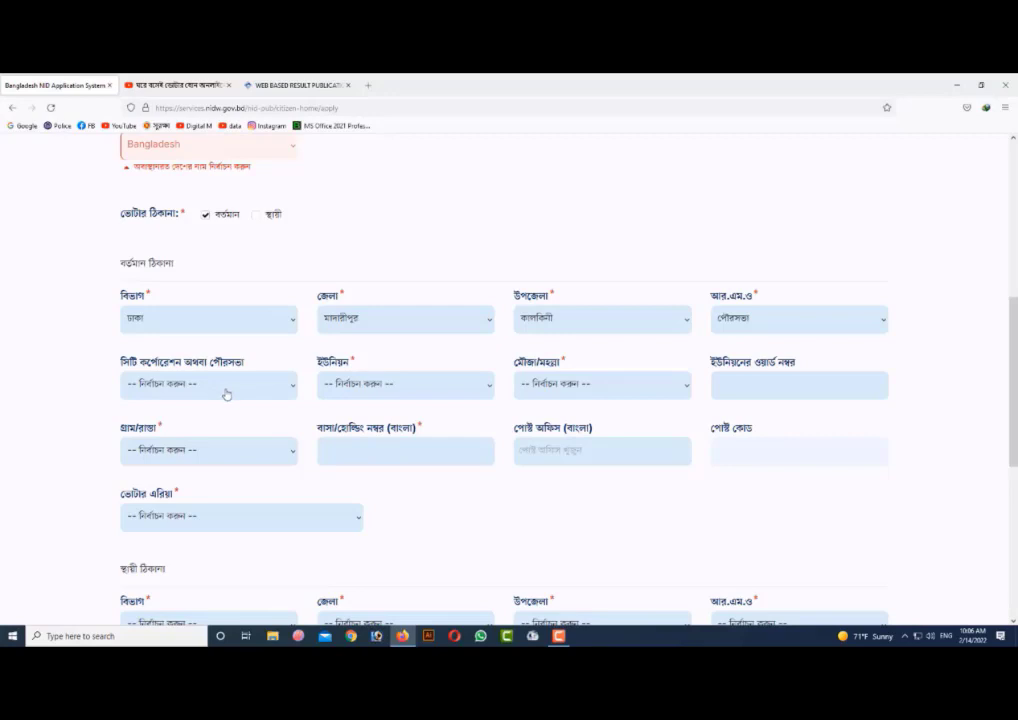
- Select the applicant's municipality (পৌরসভা) and ward in the union field (ইউনিয়ন) for the present address
left_click(226, 394)
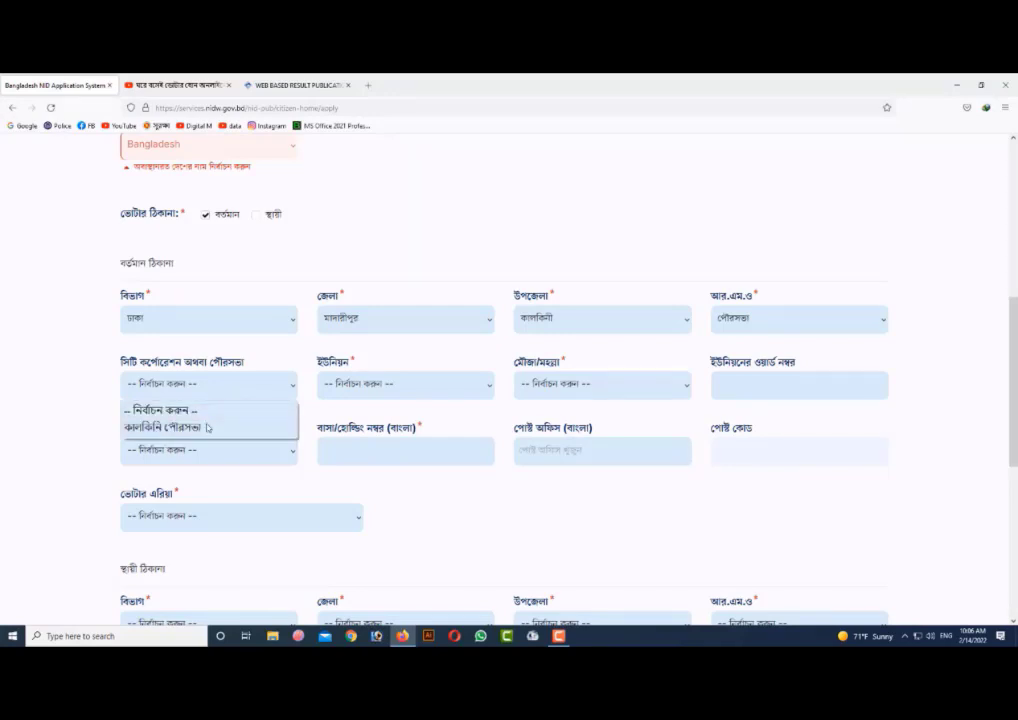
left_click(206, 427)
left_click(419, 391)
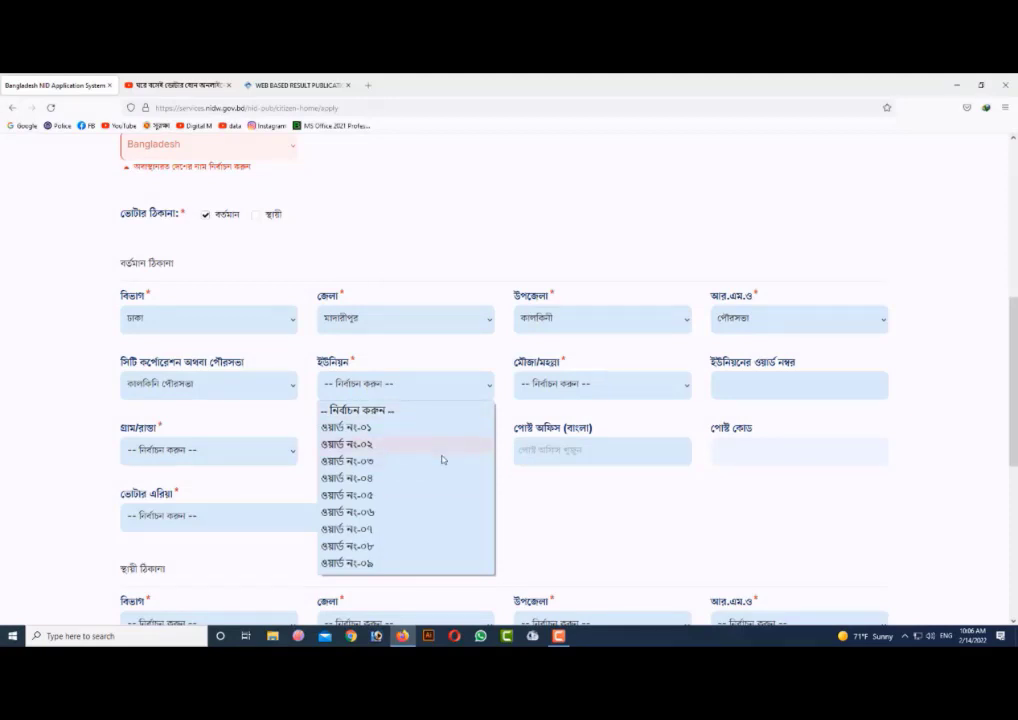
left_click(357, 564)
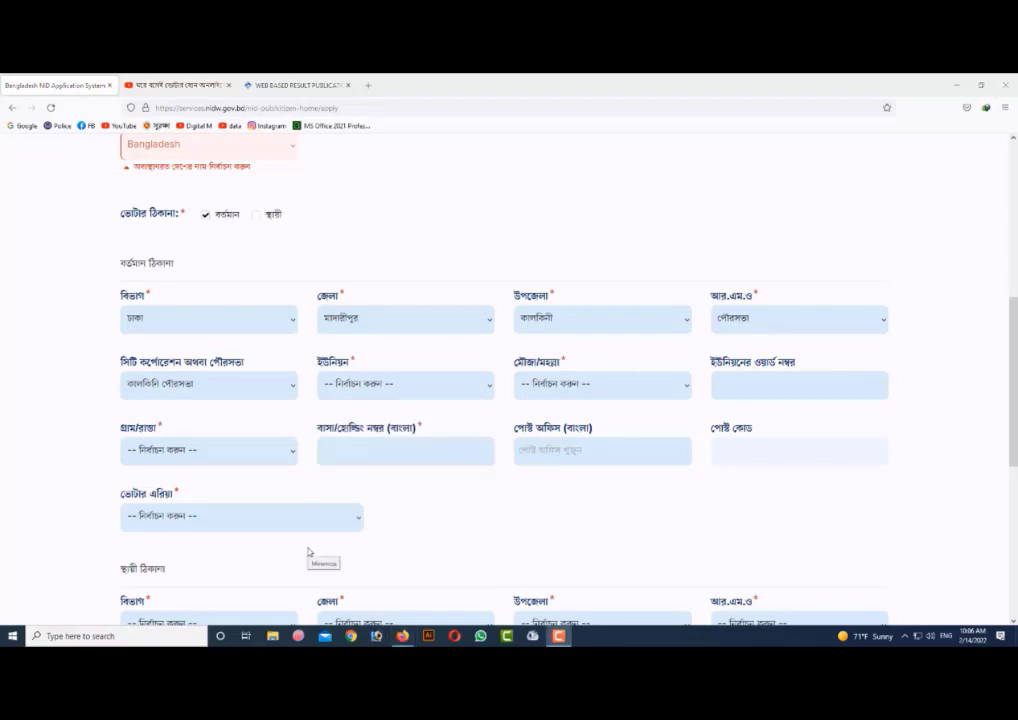
left_click(433, 384)
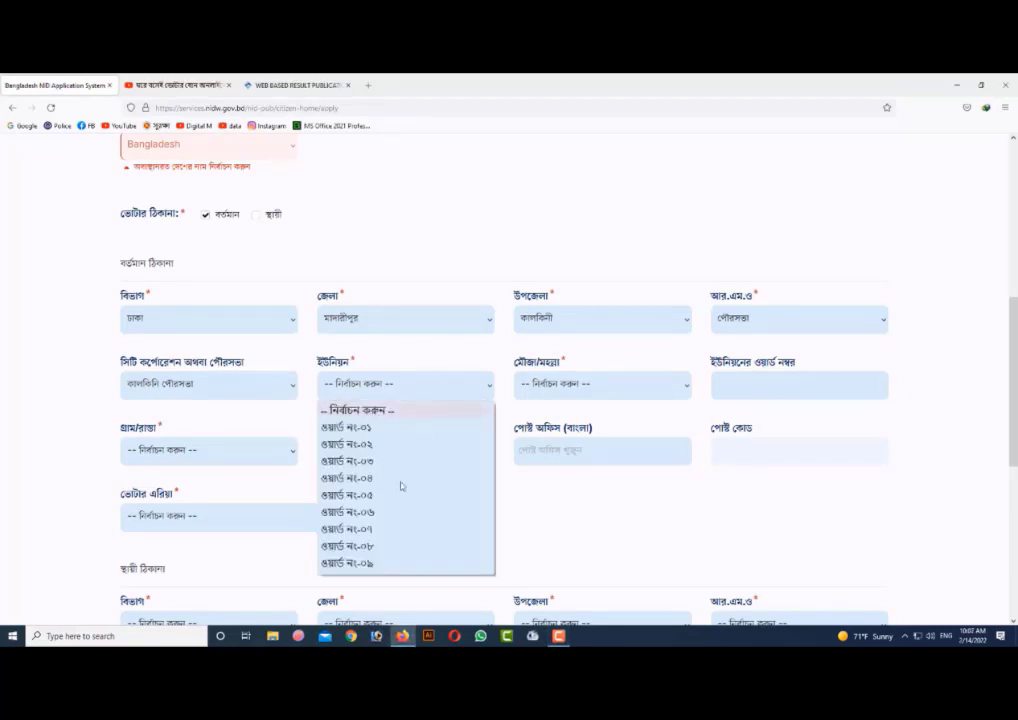
left_click(377, 565)
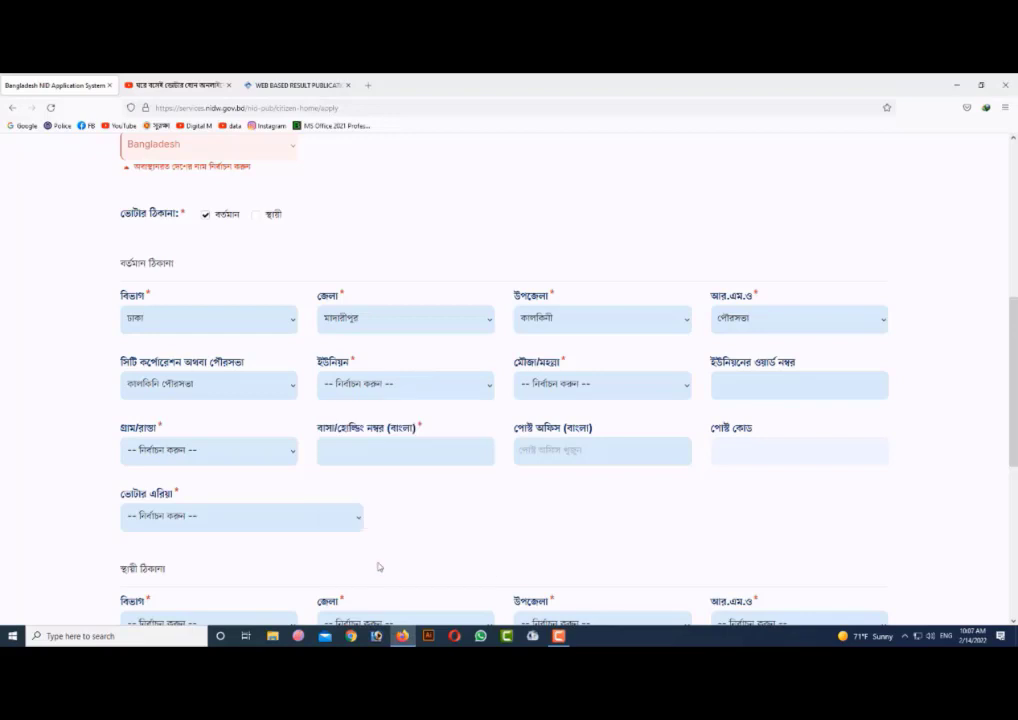
- Select the applicant's mouza/moholla (মৌজা/মহল্লা) and fill in the union ward number for the present address
left_click(604, 384)
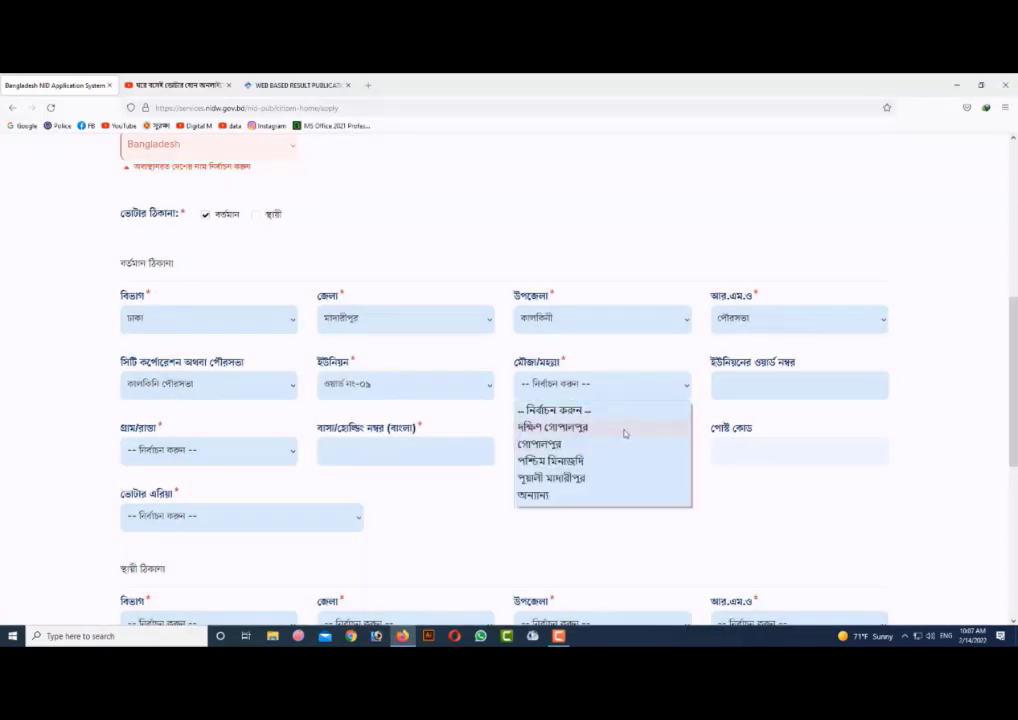
left_click(590, 460)
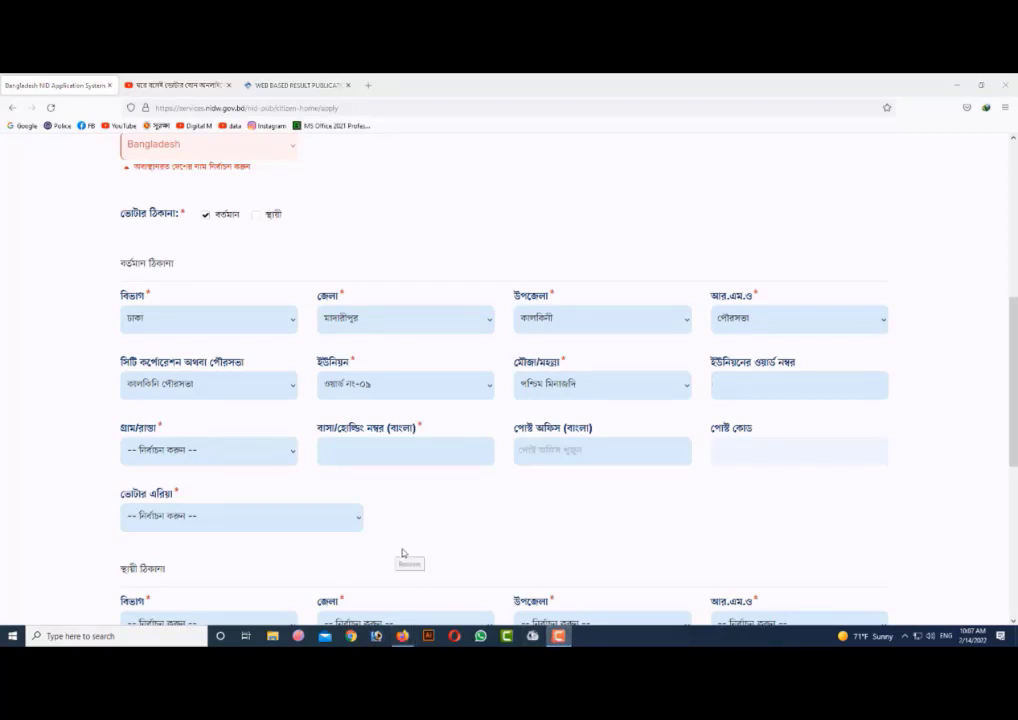
left_click(787, 390)
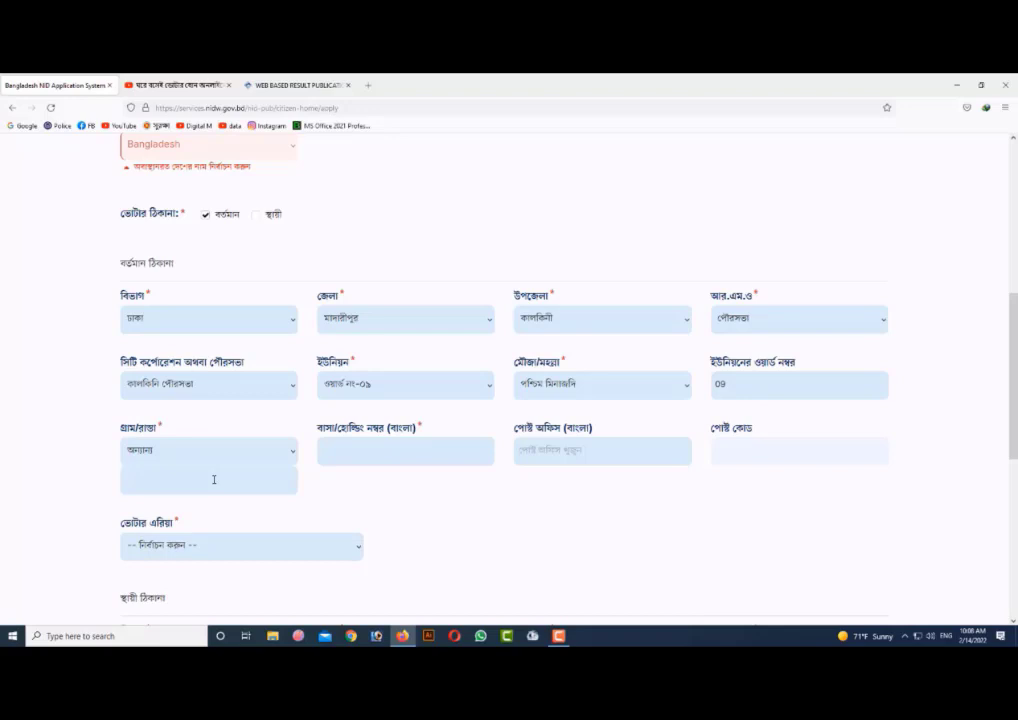
- Enter the applicant's village/road name under অন্যান্য (other) and the house/holding number, and open the post office choices for the present address
left_click(593, 455)
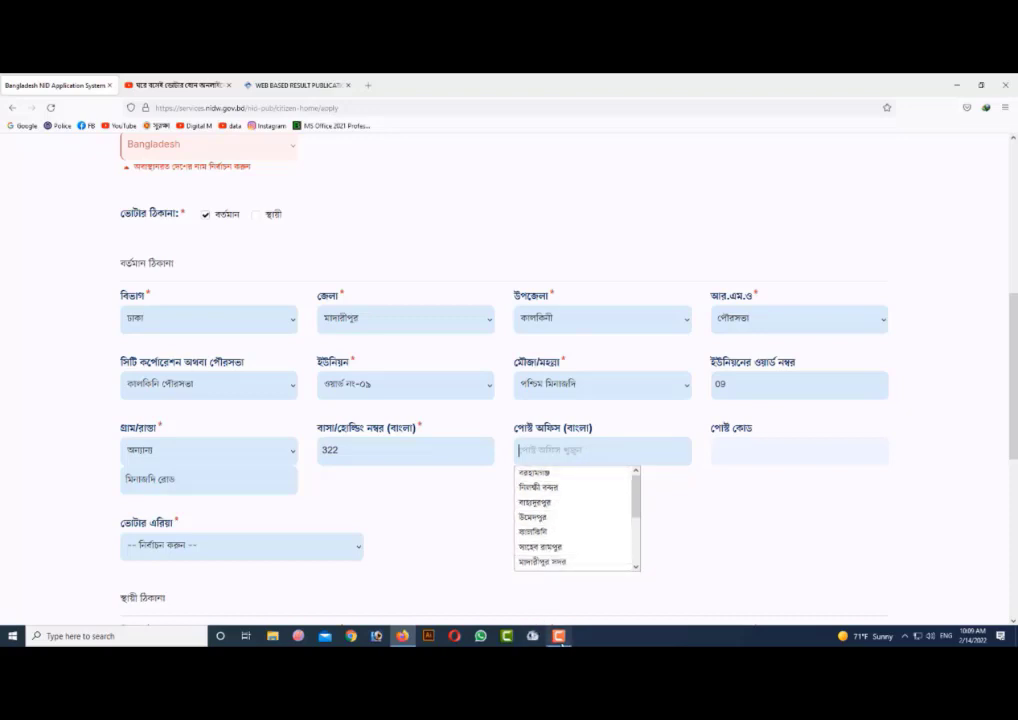
left_click(559, 636)
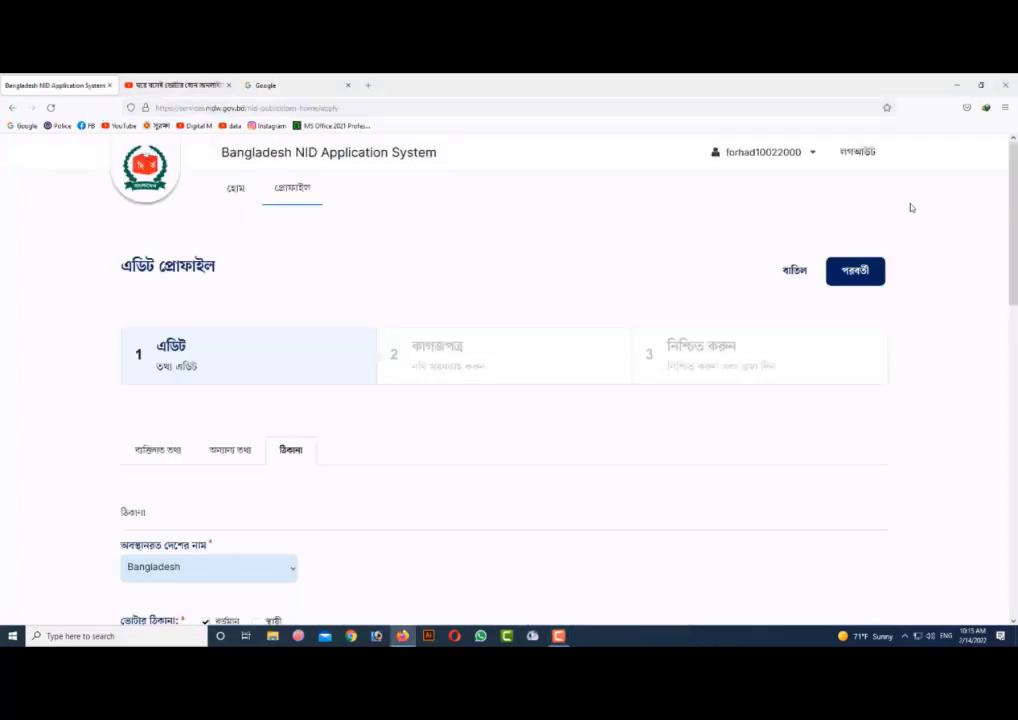
- Continue from the completed edit stage through the documents stage (কাগজপত্র) to the confirmation stage (নিশ্চিত করুন)
left_click(856, 273)
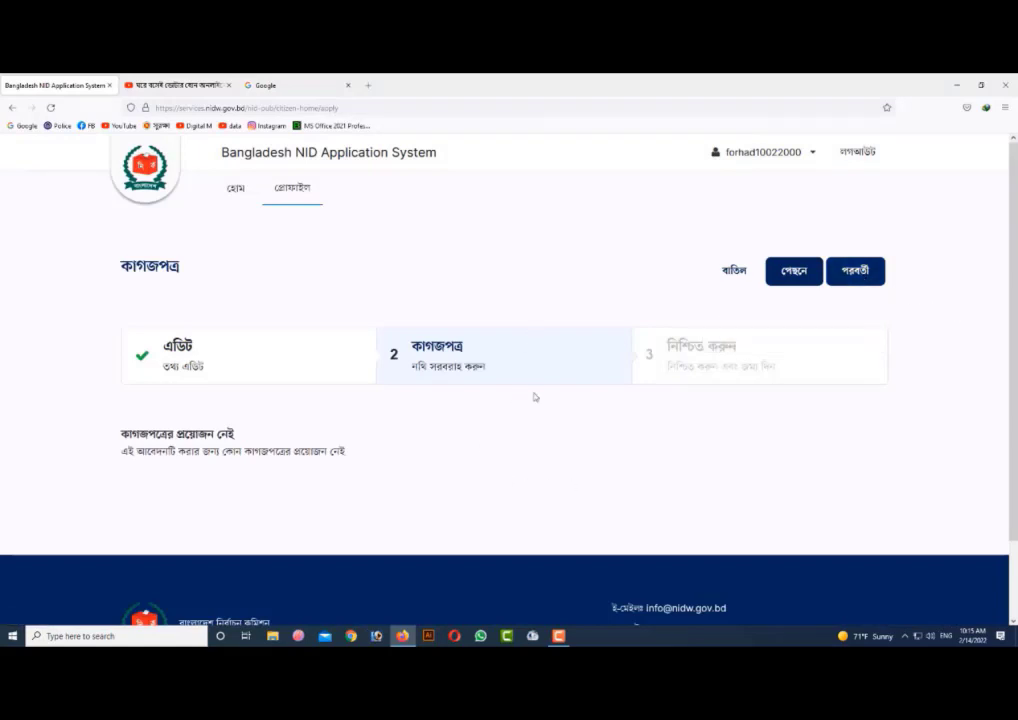
scroll(536, 397, "down", 2)
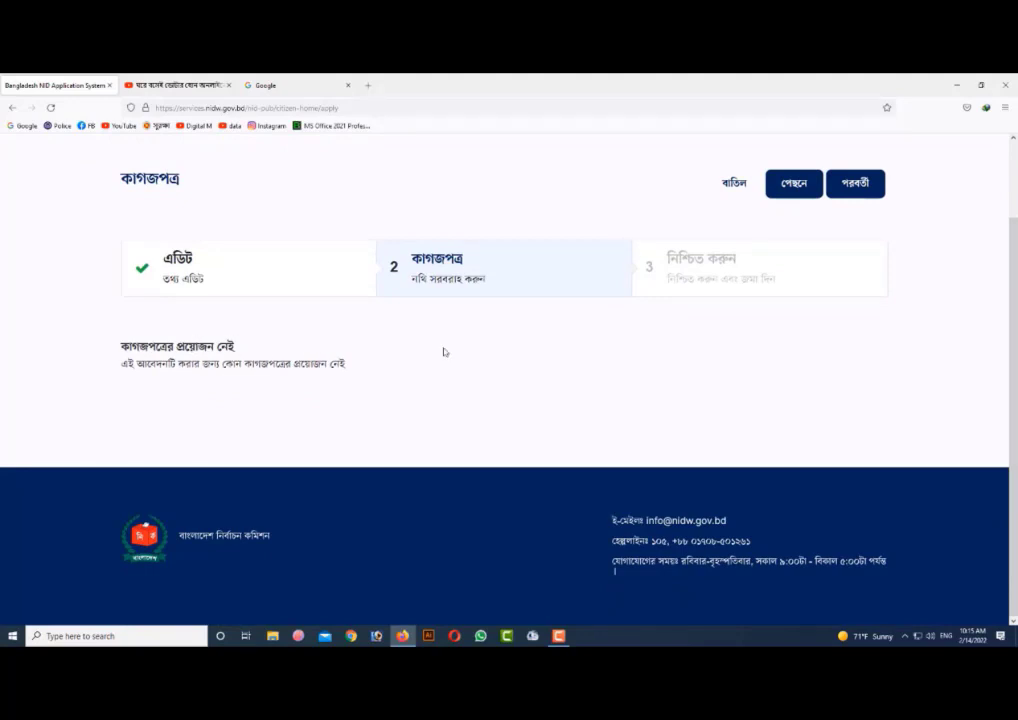
left_click(856, 184)
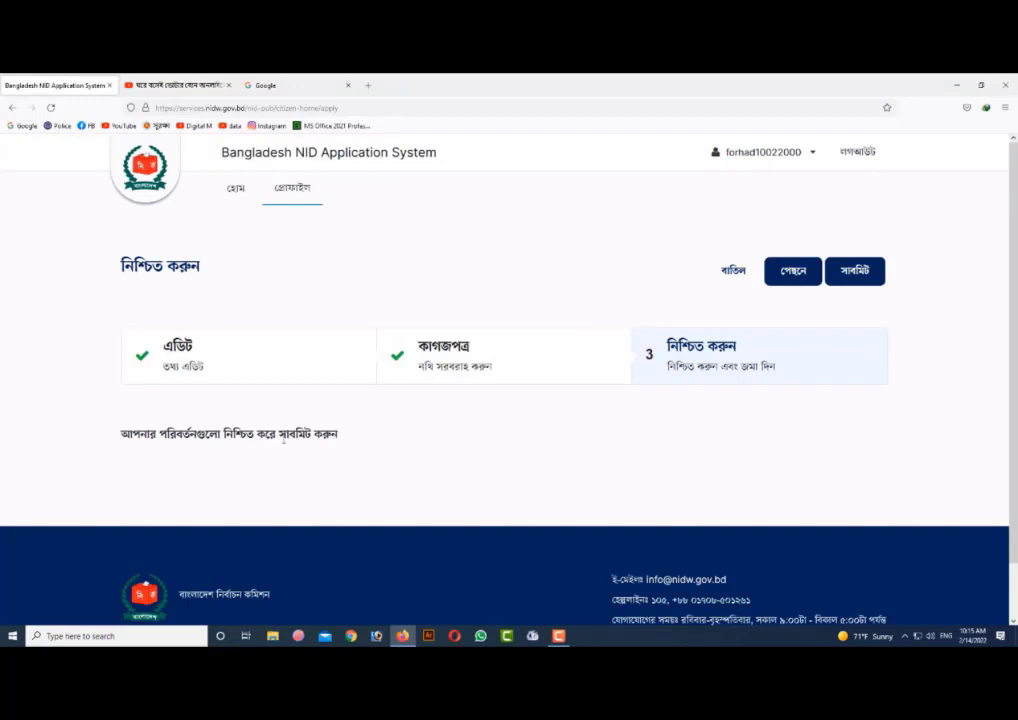
- Look over the confirmation page and submit the national ID application to the Election Commission
scroll(705, 411, "down", 1)
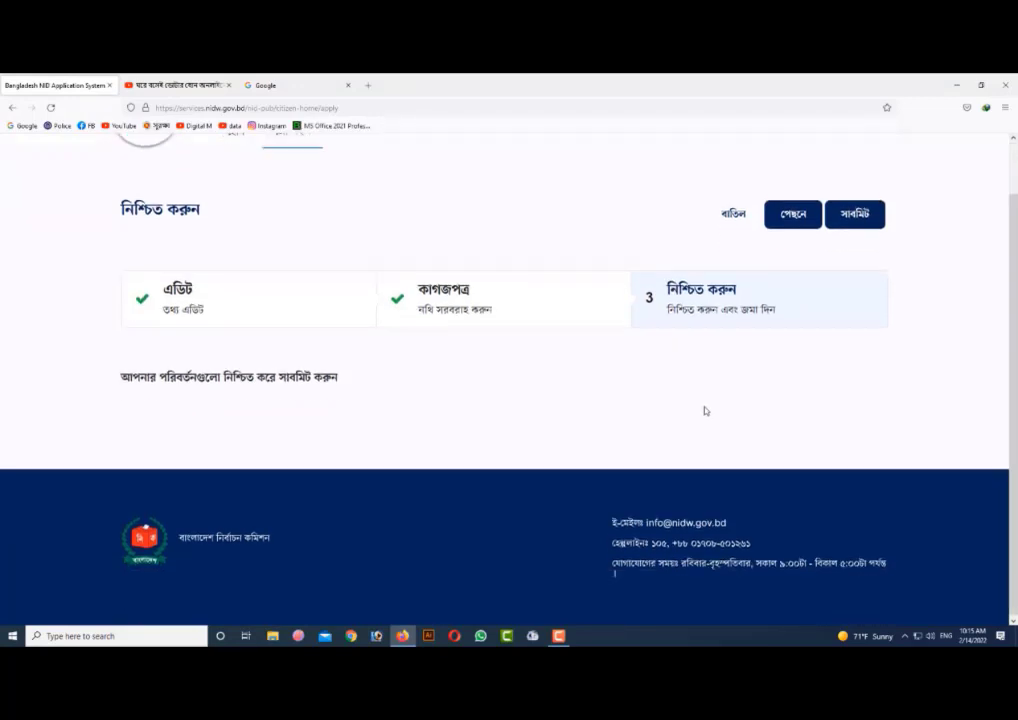
scroll(705, 411, "up", 1)
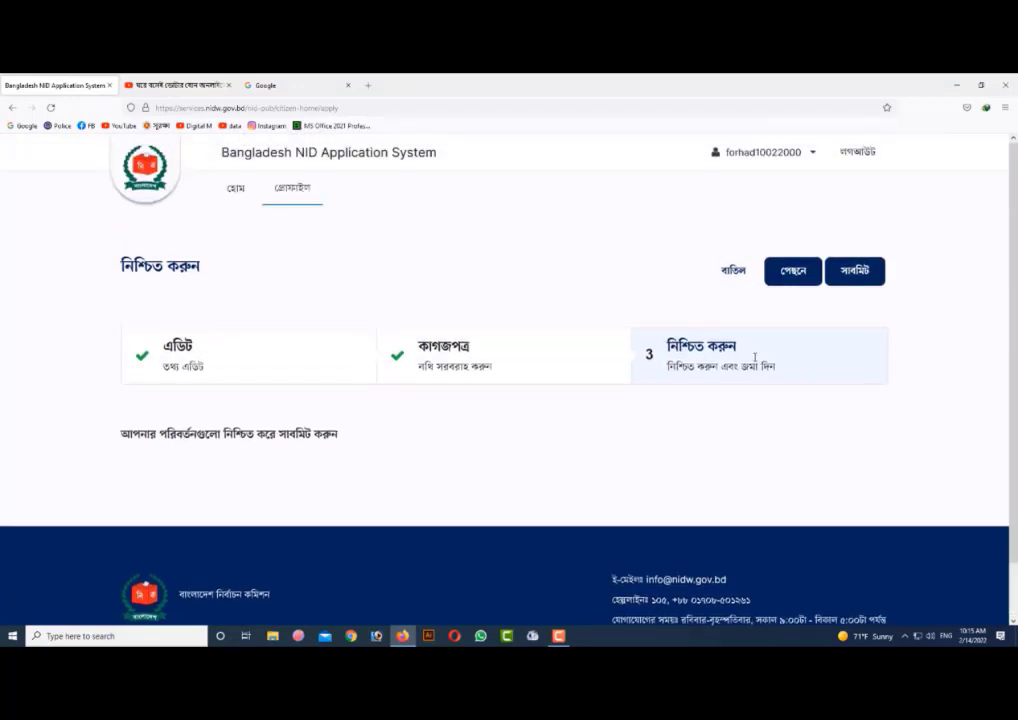
left_click(812, 147)
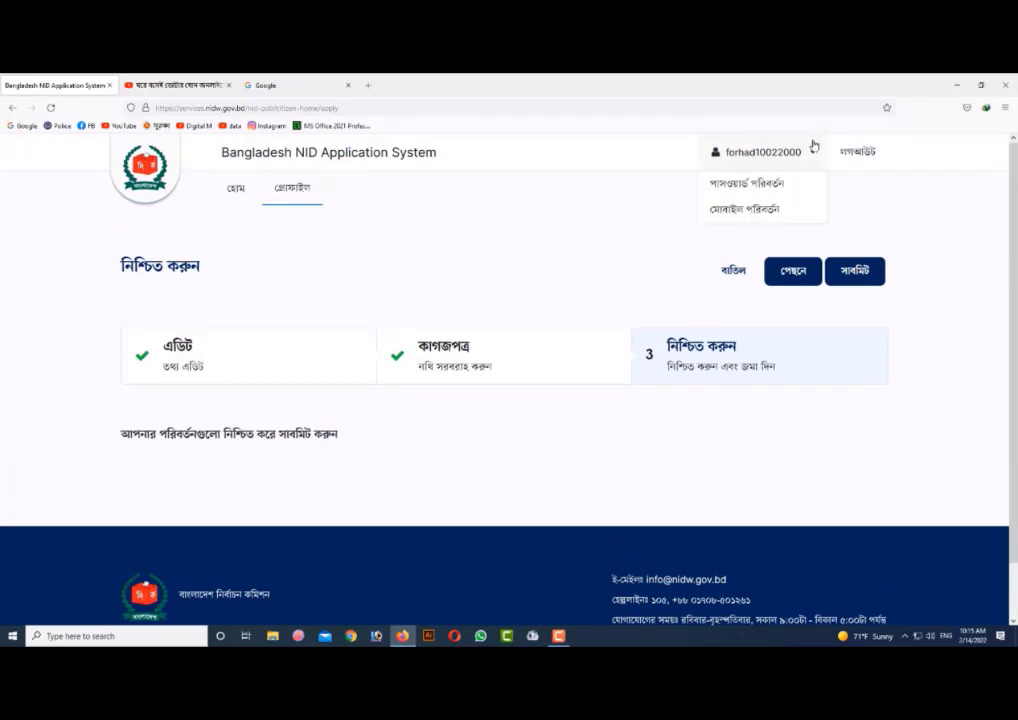
left_click(860, 271)
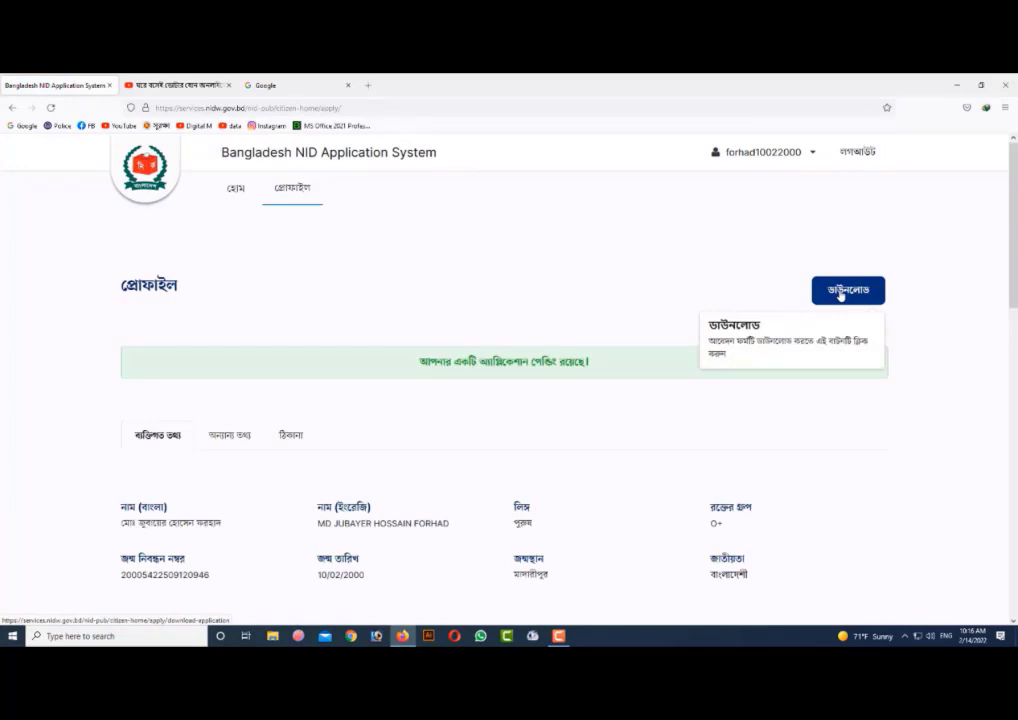
- Download the submitted application form as new_nid_form_2.pdf and open the downloaded file
left_click(840, 291)
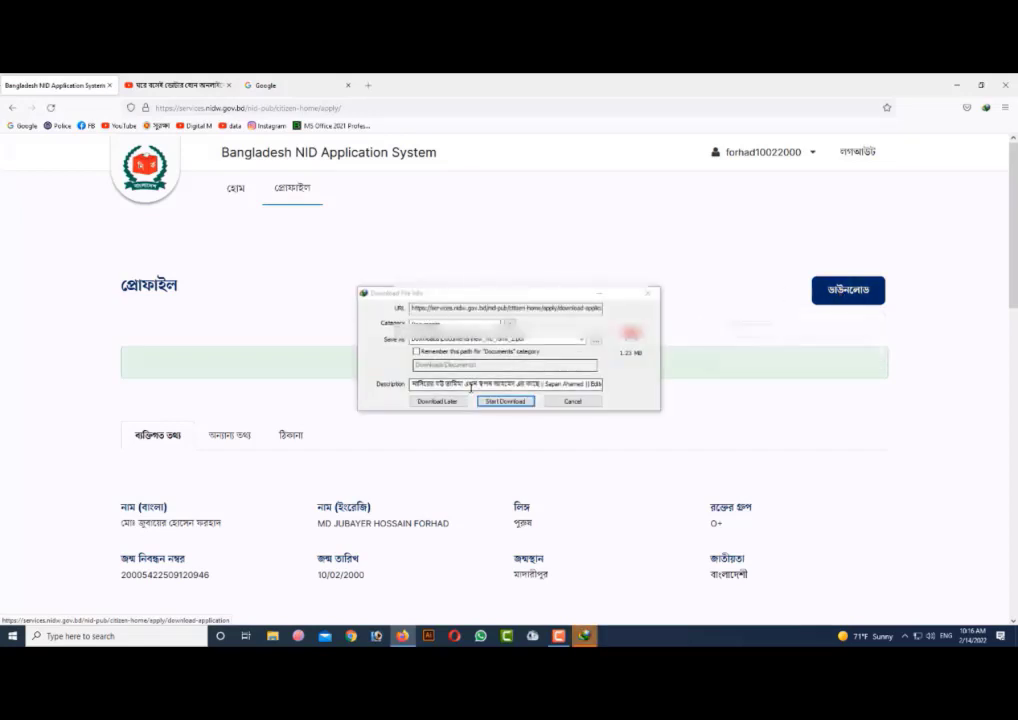
left_click(505, 401)
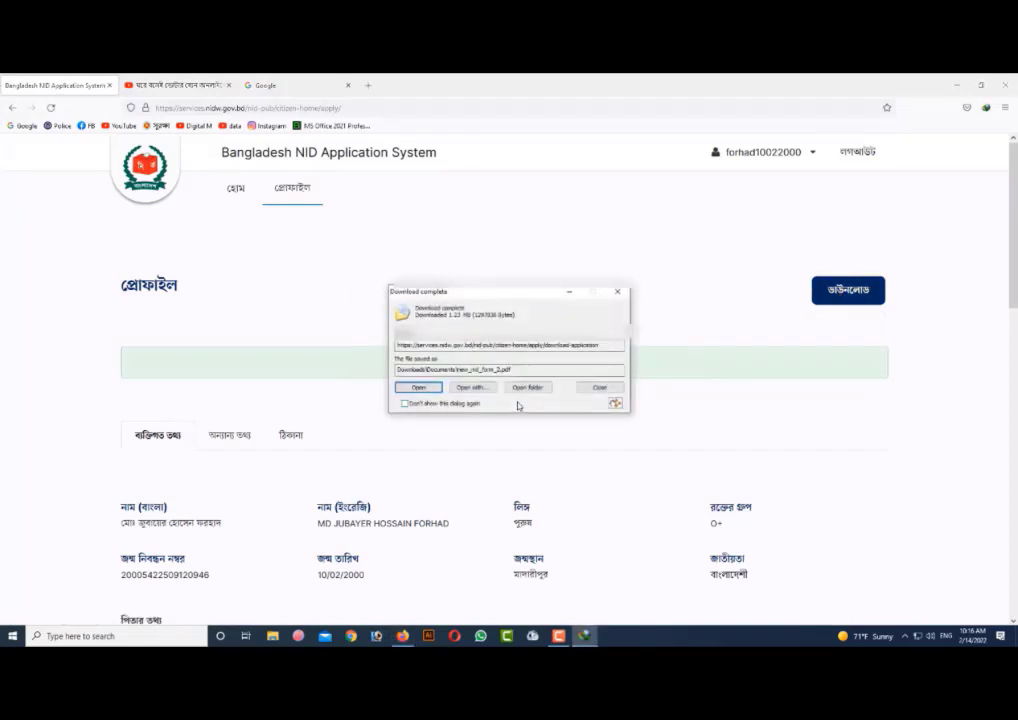
left_click(418, 387)
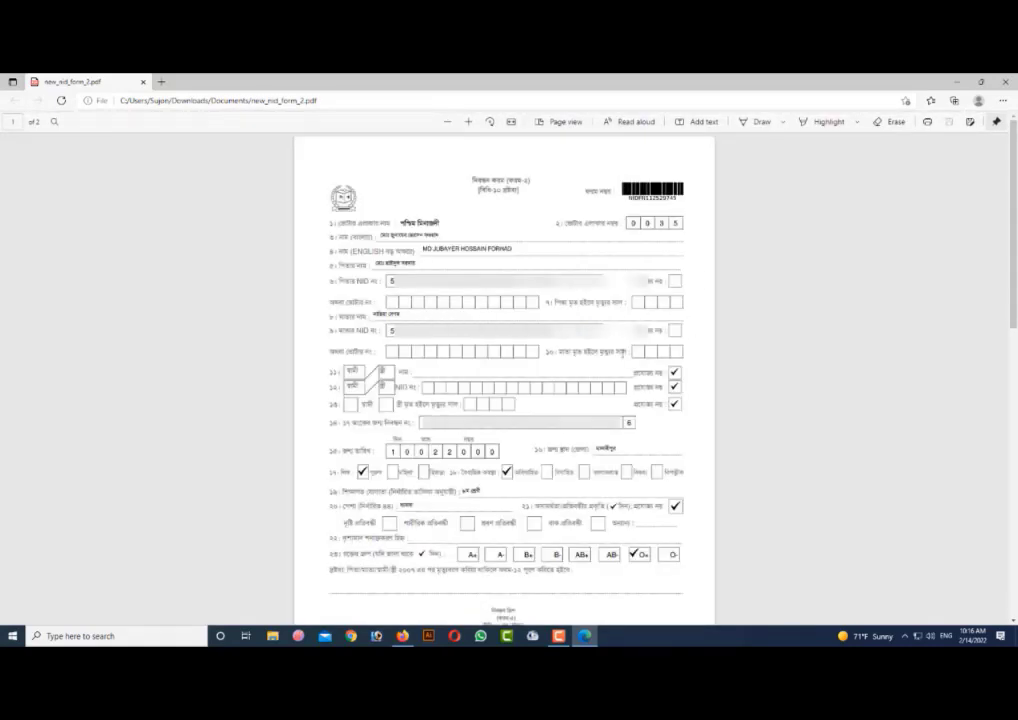
- Review both pages of the application form PDF and print all pages on the EPSON L3110 Series printer
scroll(655, 368, "down", 12)
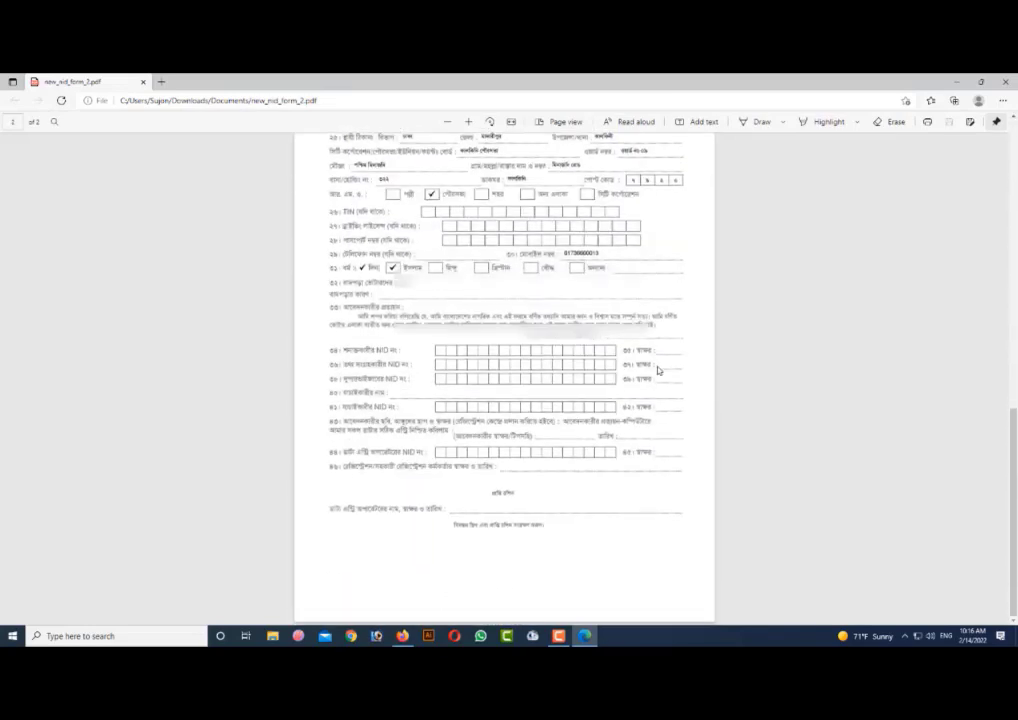
scroll(777, 325, "up", 10)
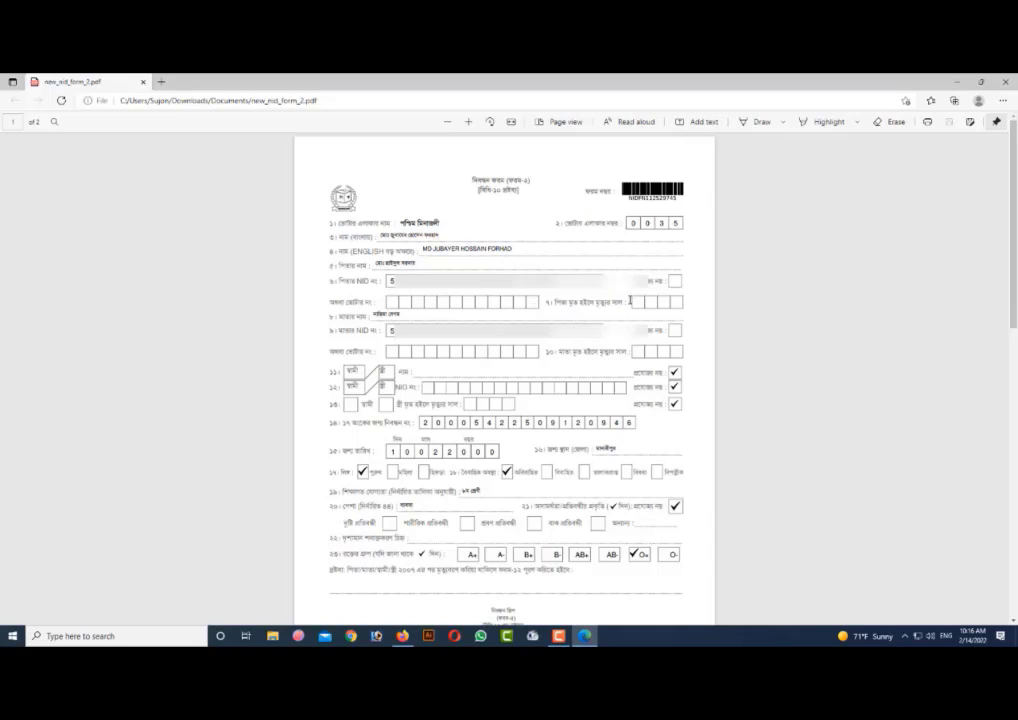
key("ctrl+p")
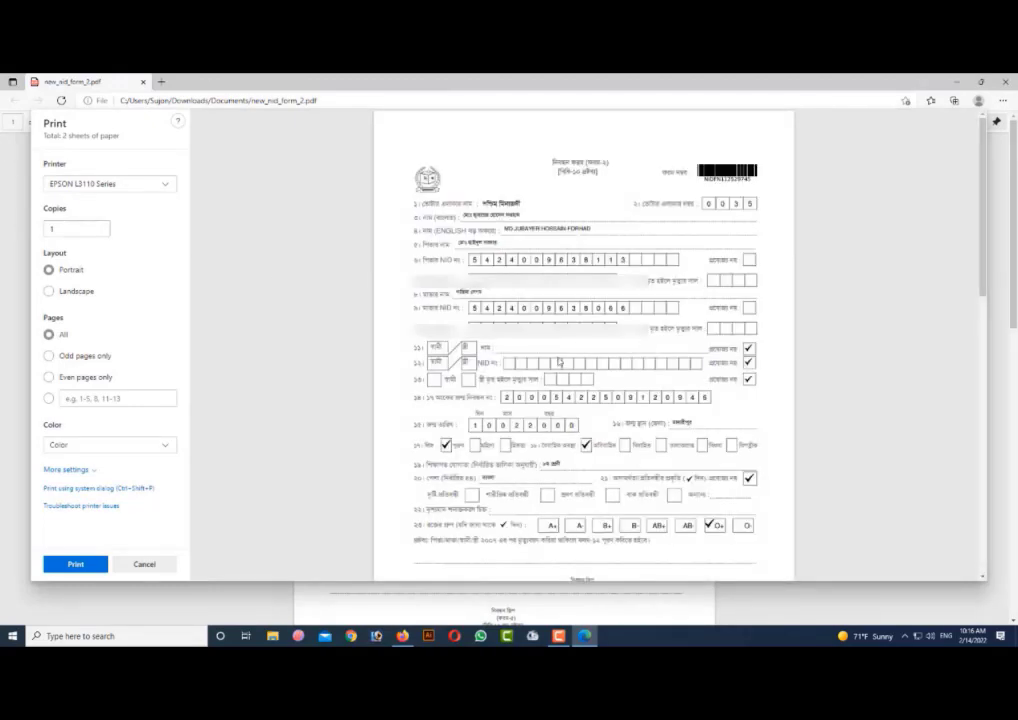
scroll(557, 410, "down", 5)
scroll(581, 432, "down", 3)
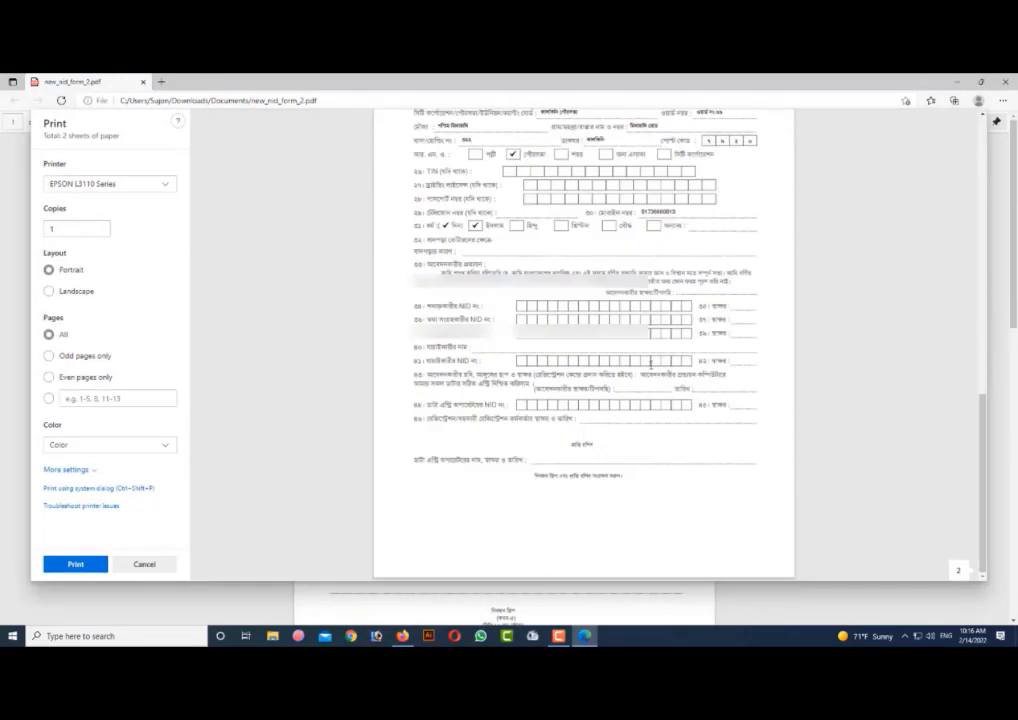
left_click(71, 565)
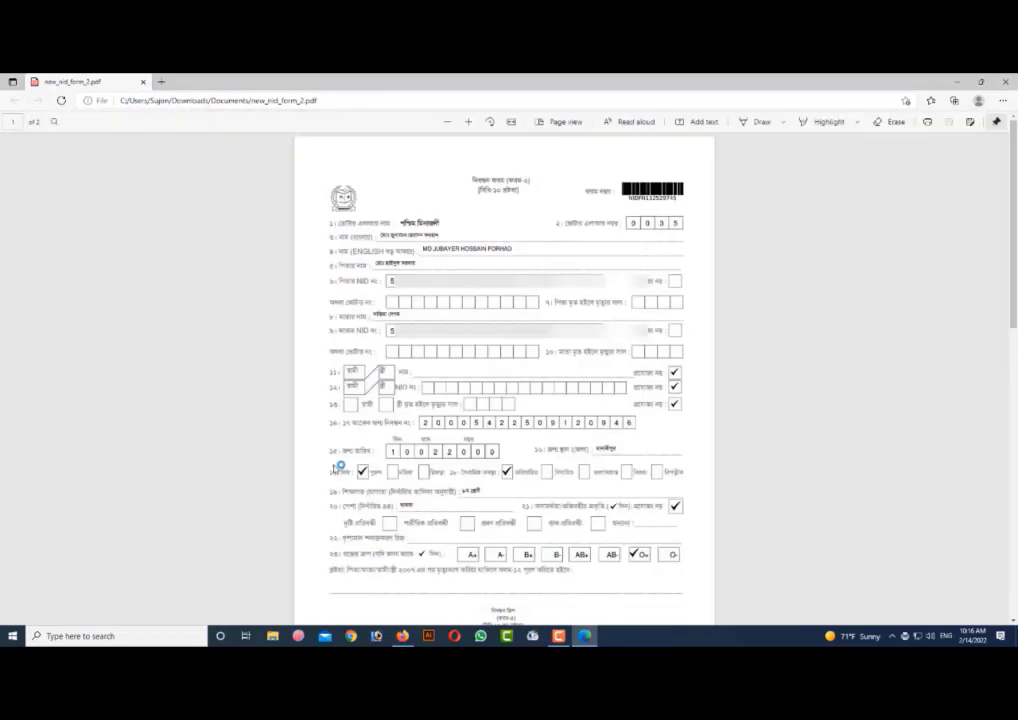